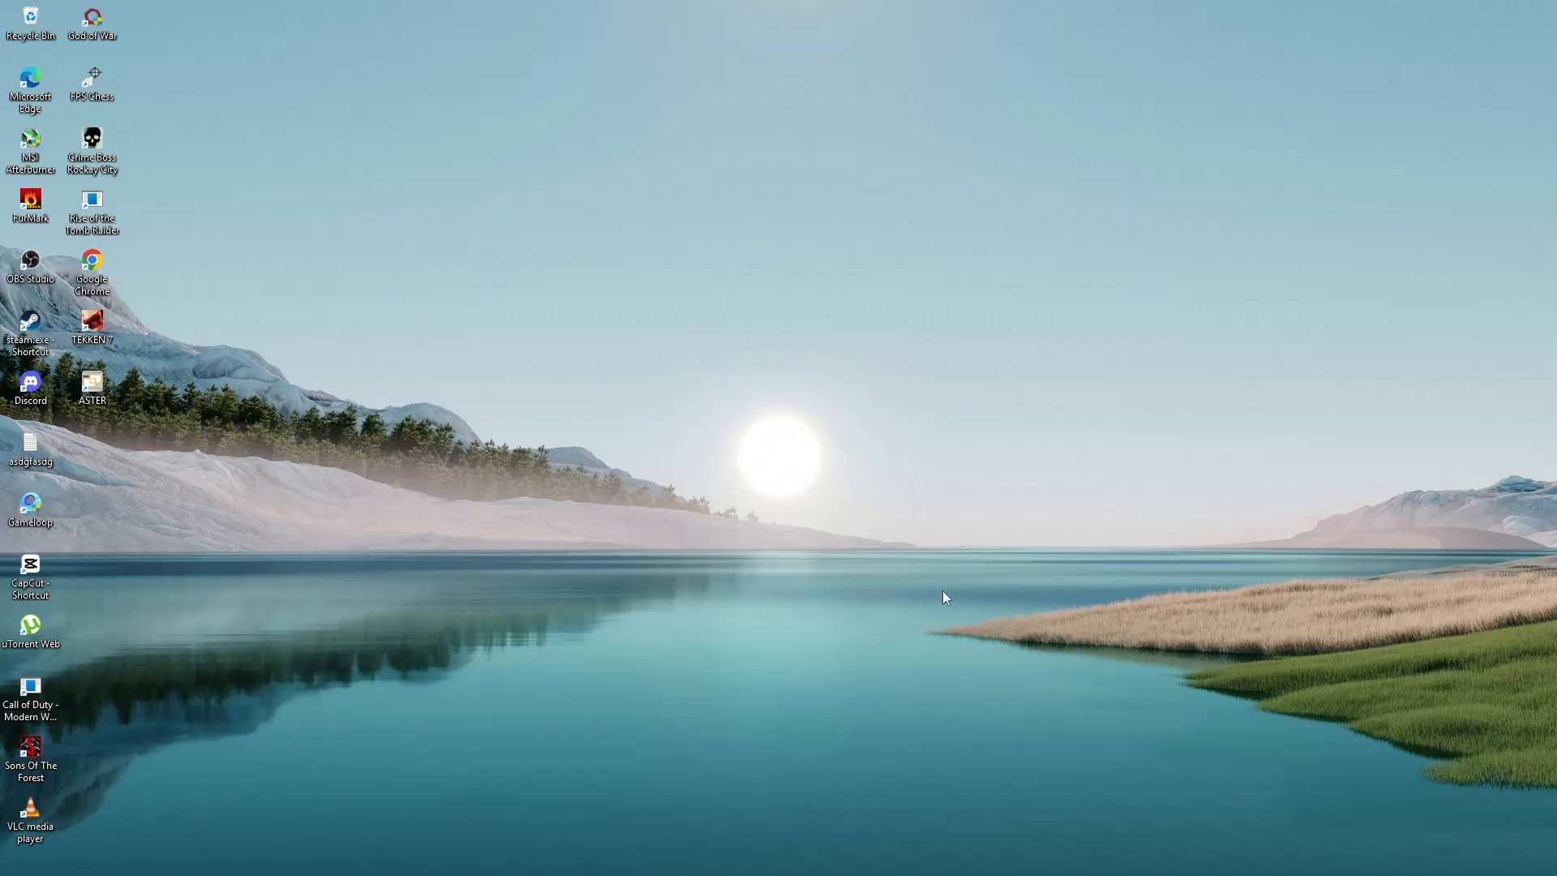
Step: Open the Ibiksoft website in the browser and read ASTER's description, benefits and v.2.60.5 release notes
mouse_move(825, 872)
click(933, 856)
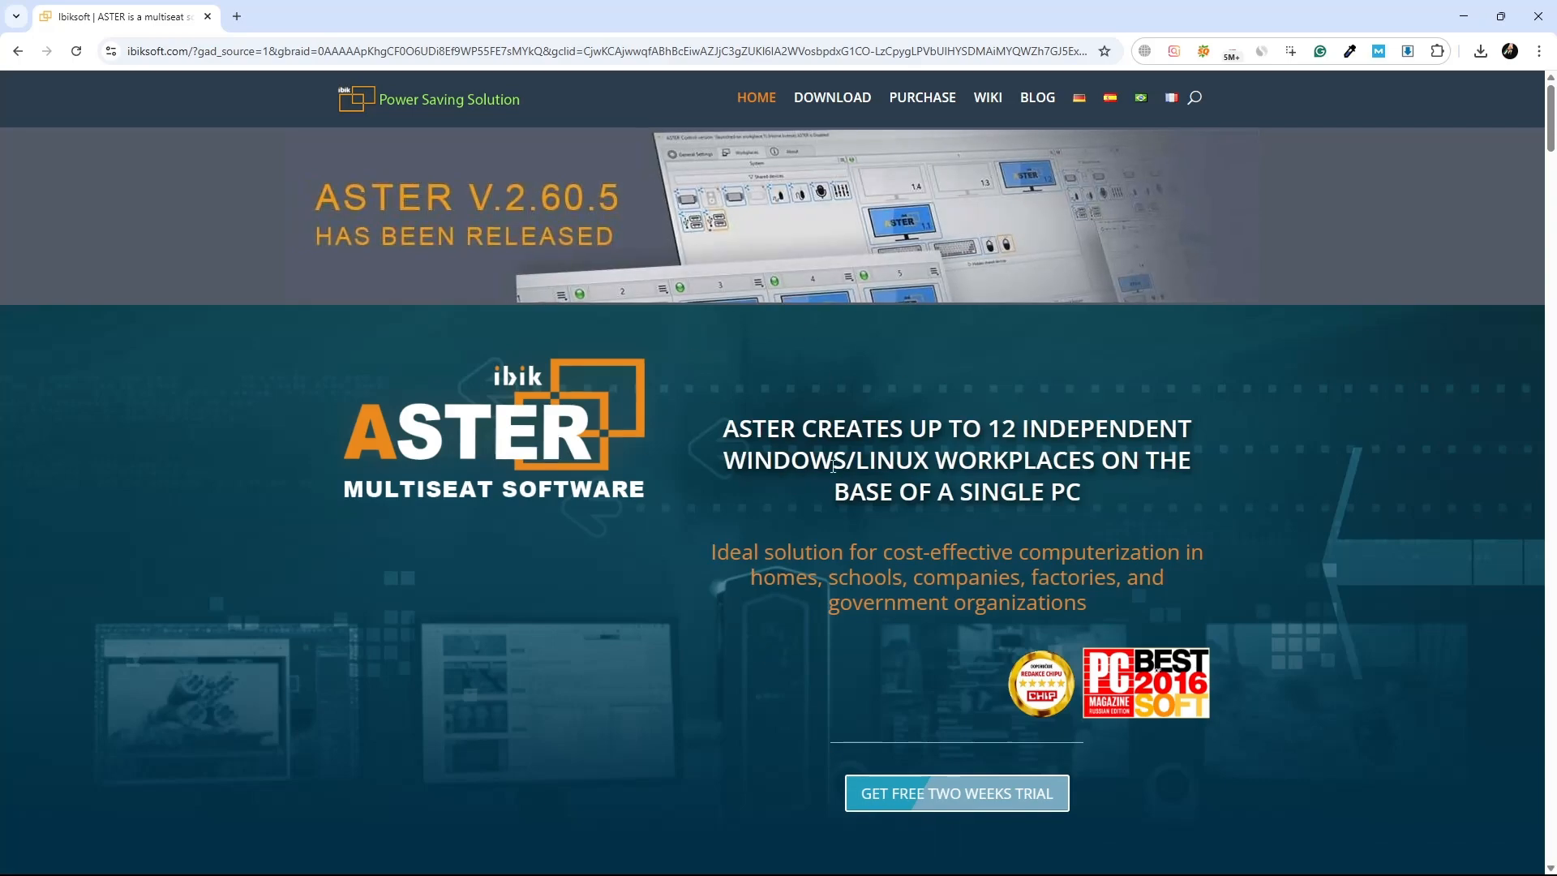
scroll(833, 465, down, 1)
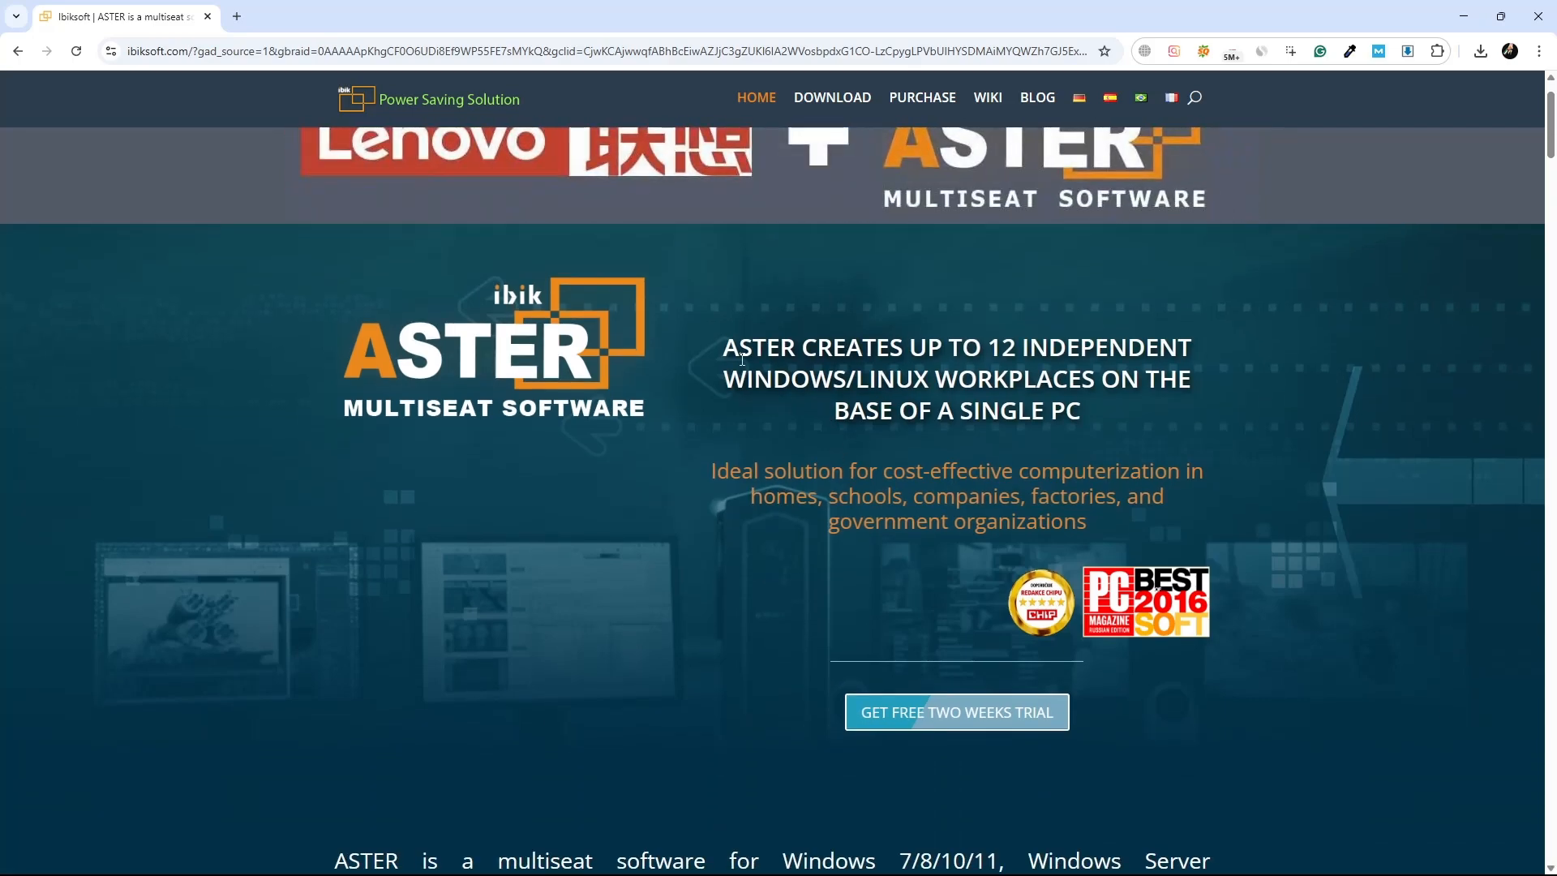
drag(725, 350, 1036, 411)
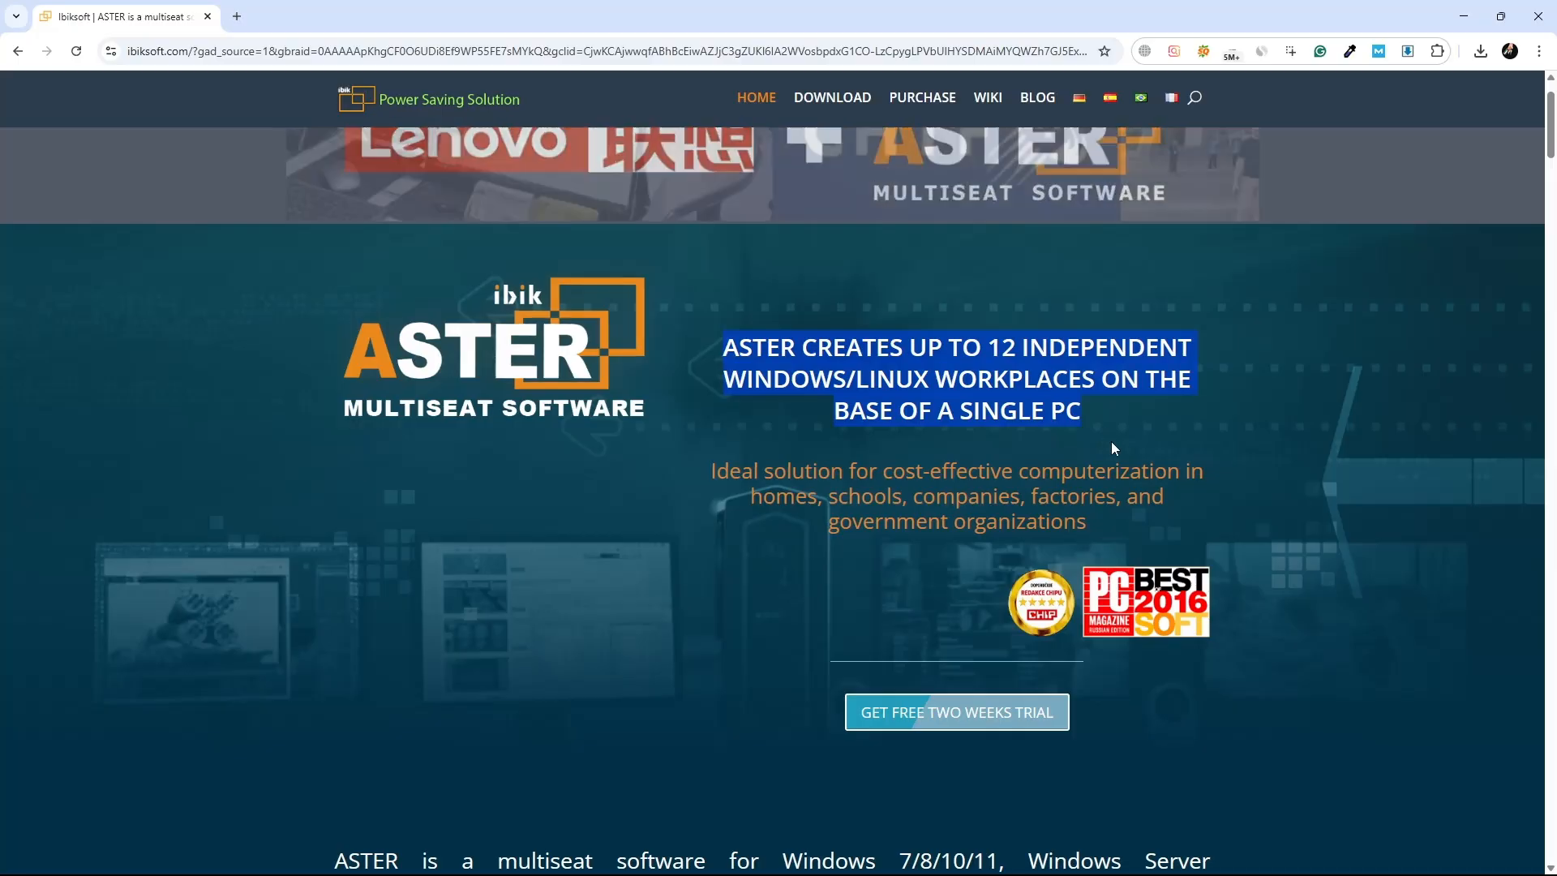
scroll(1109, 442, down, 8)
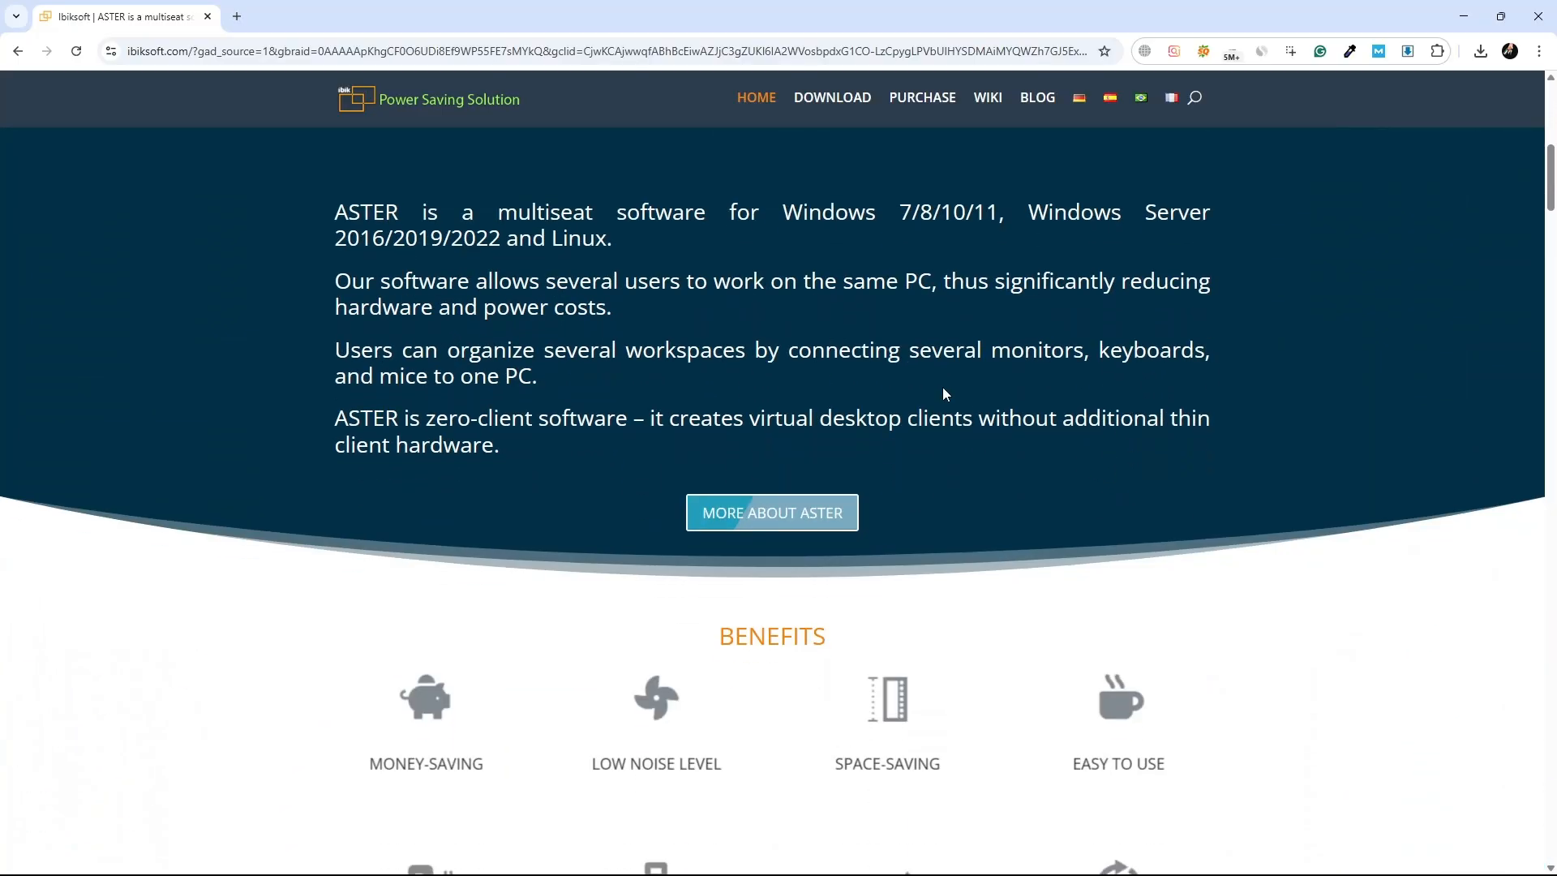
scroll(423, 240, down, 6)
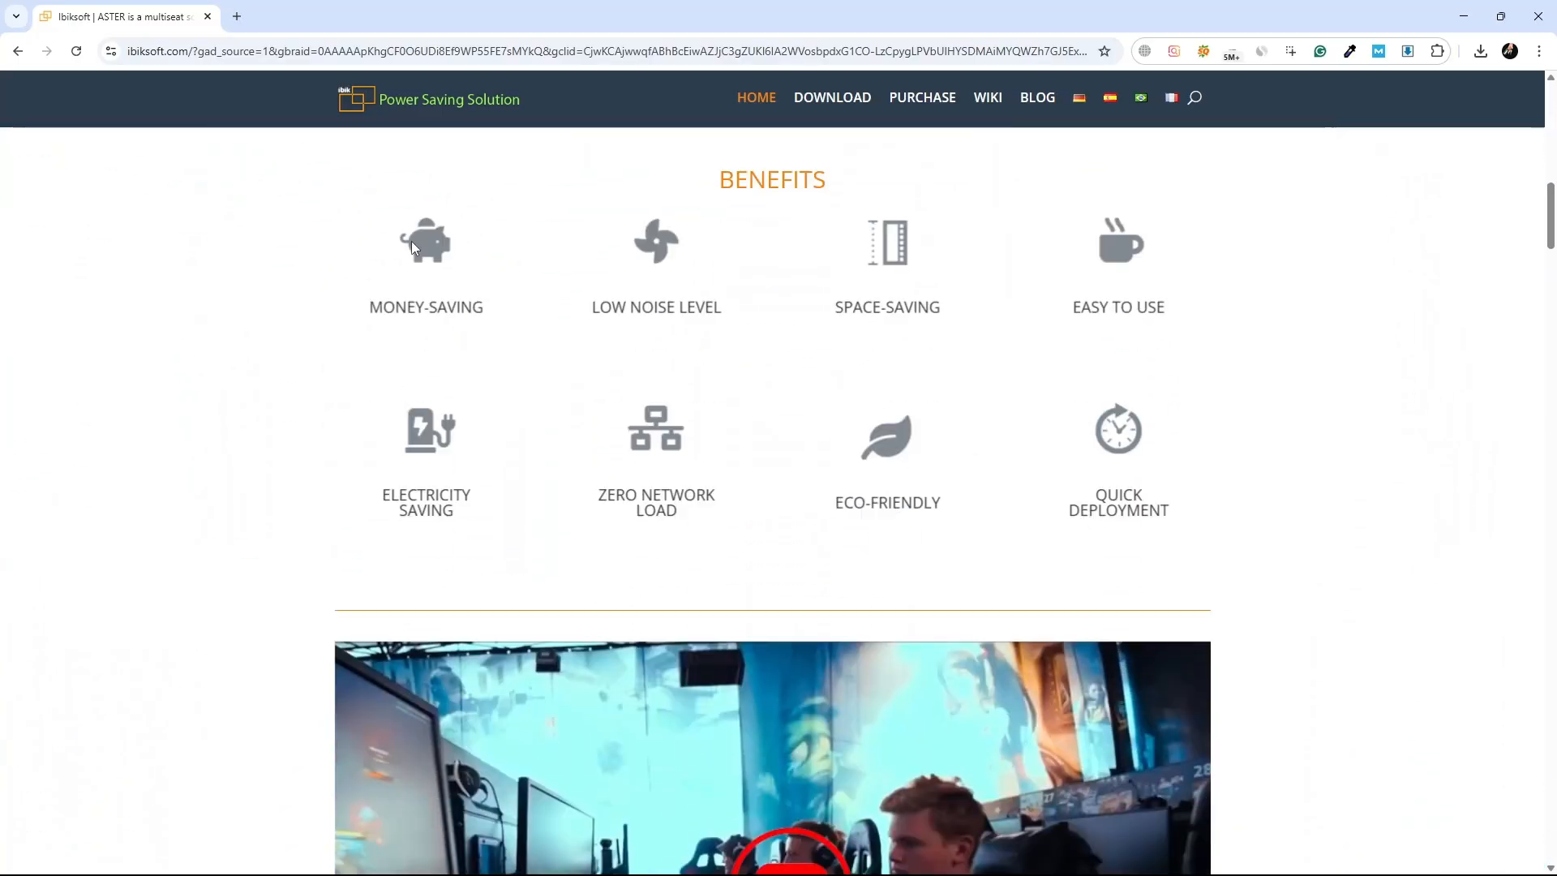
scroll(681, 321, down, 4)
scroll(681, 321, down, 7)
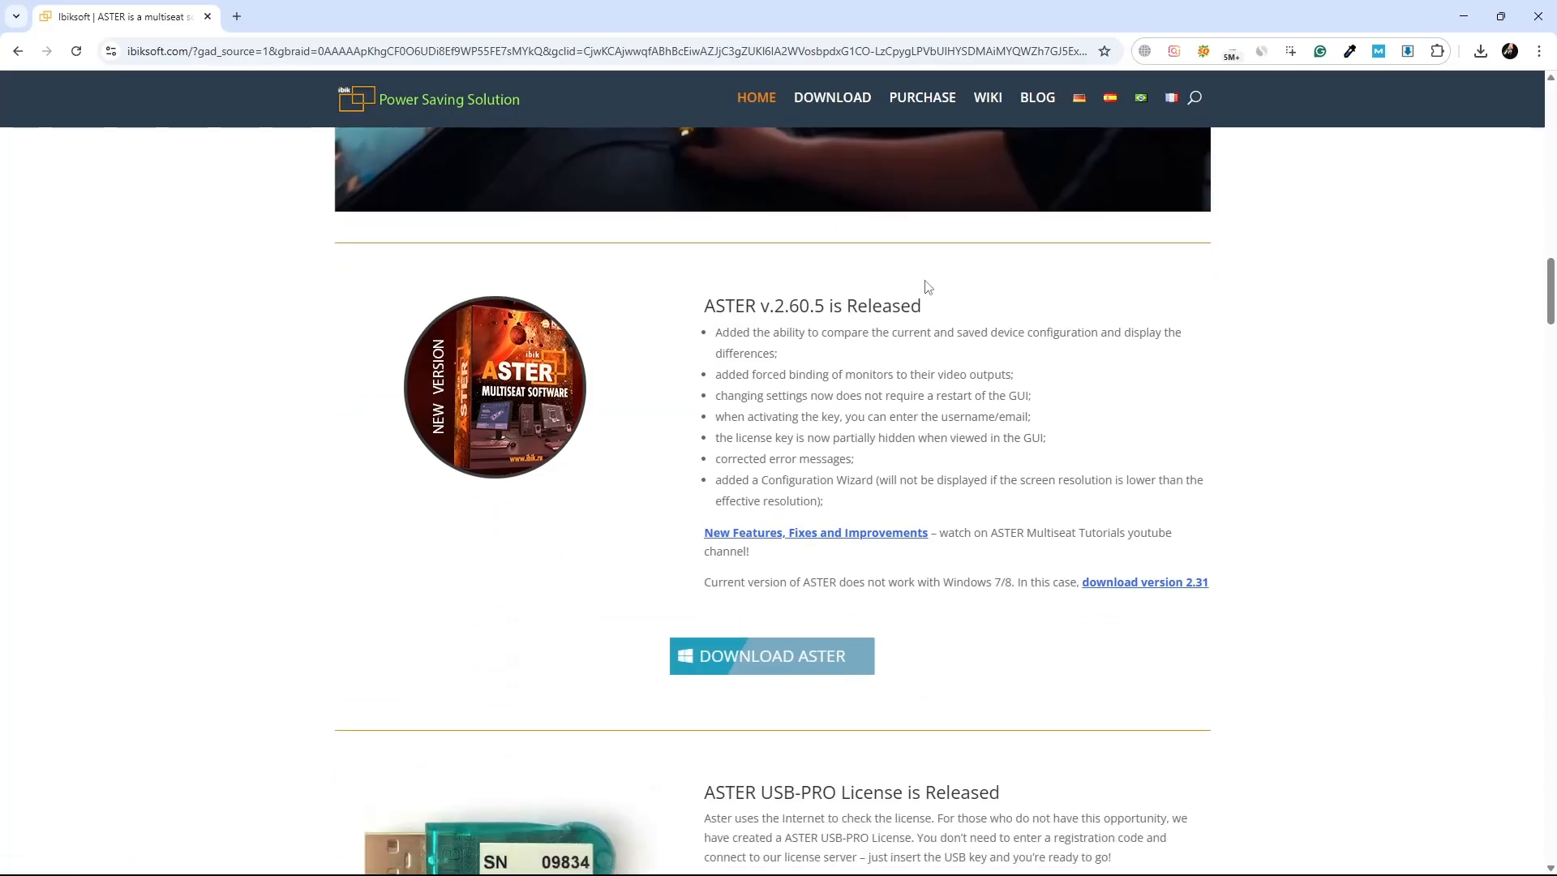
scroll(927, 286, up, 15)
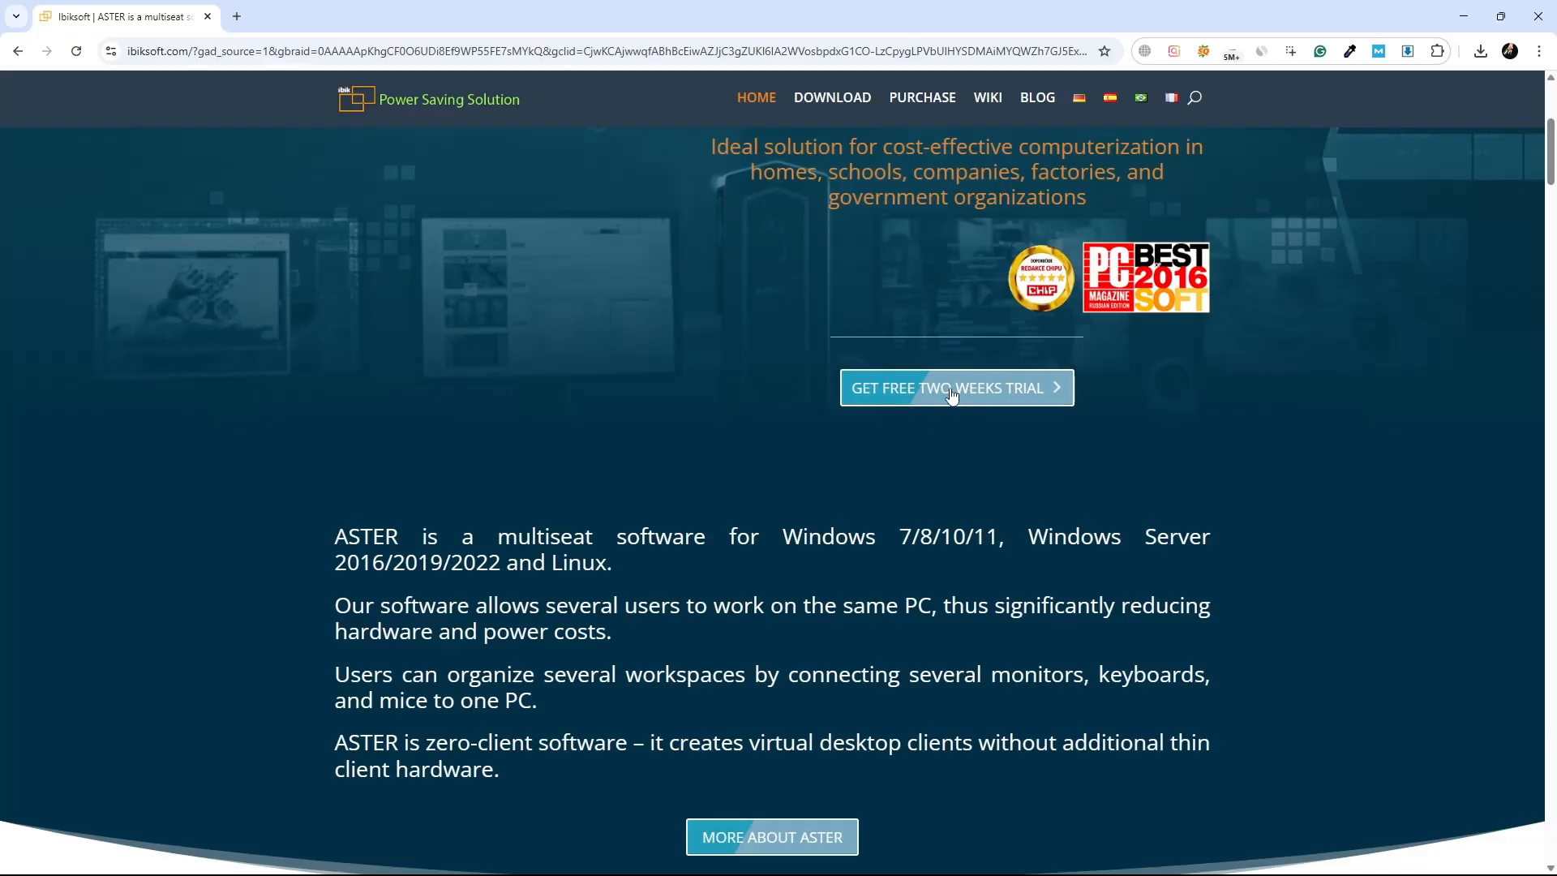
Step: Open the ASTER download page and locate the Windows download, then return to the desktop
click(838, 99)
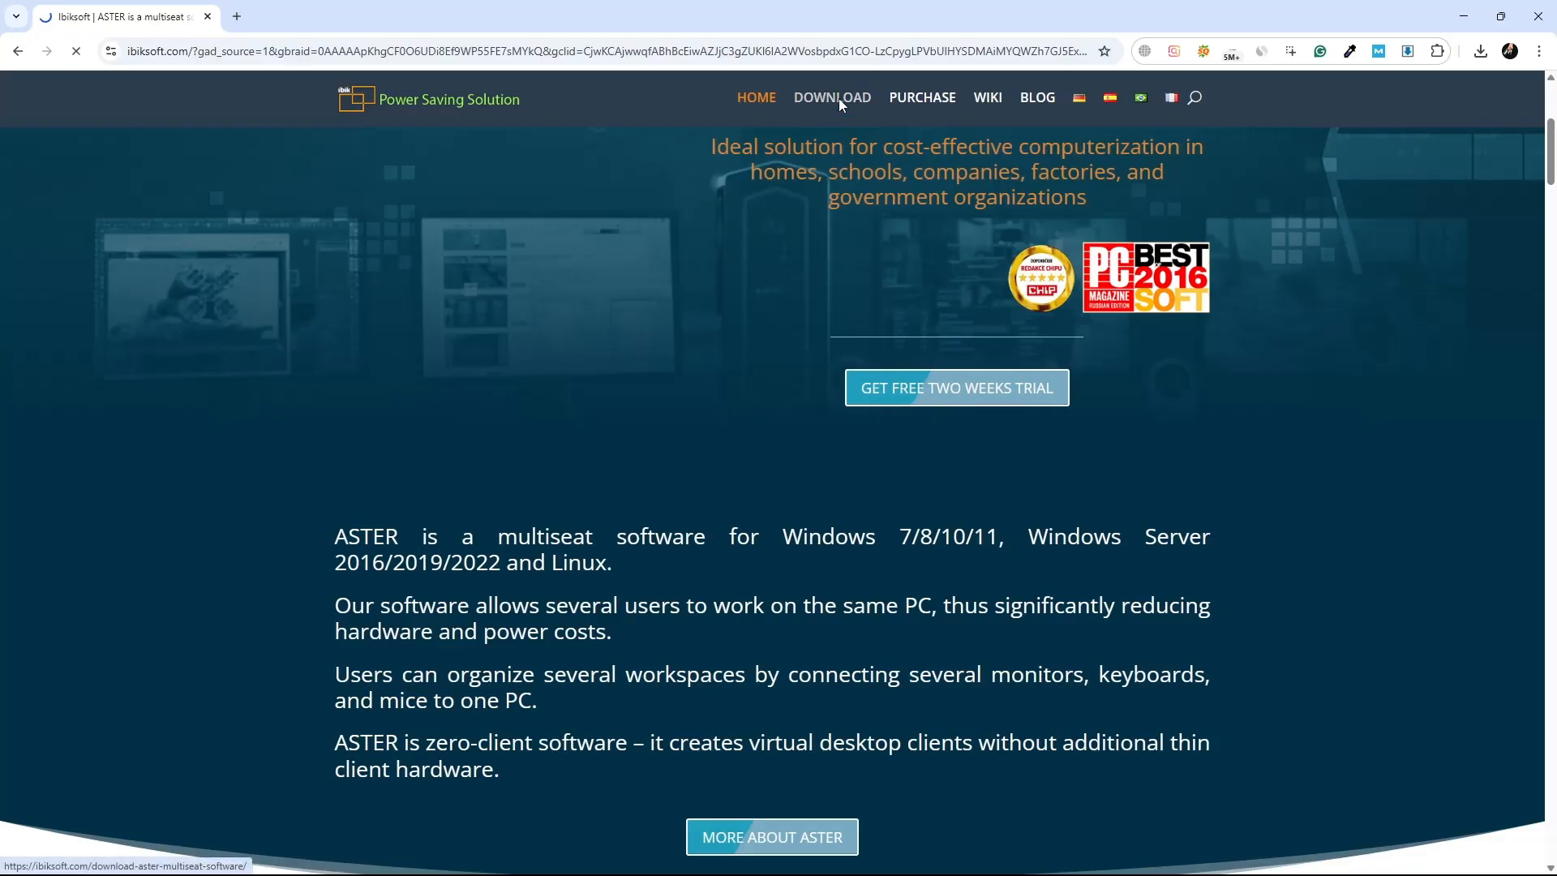
scroll(893, 335, down, 5)
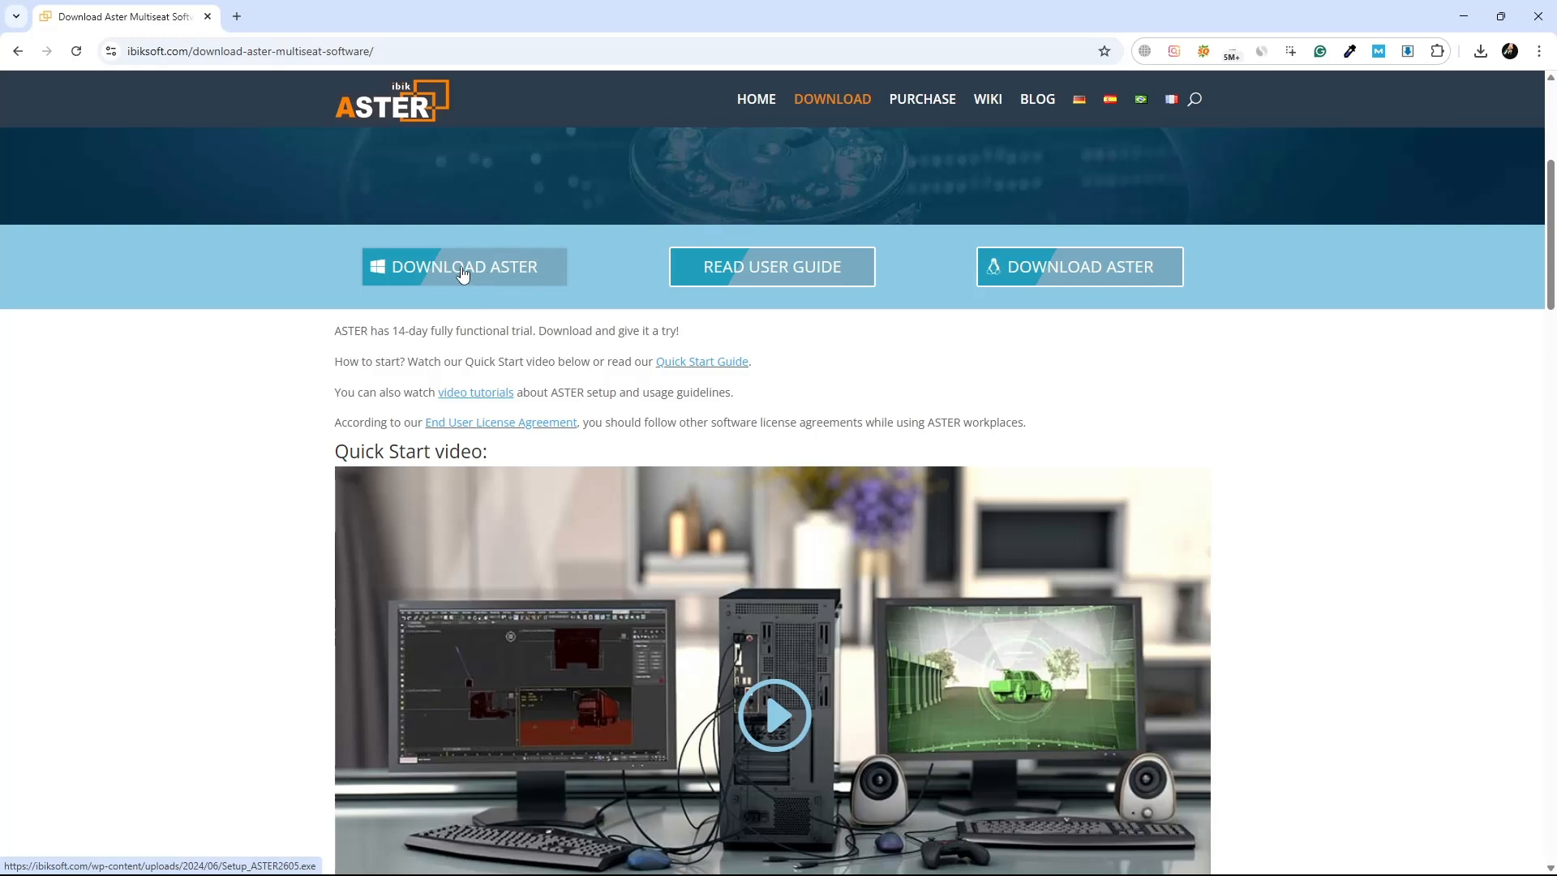
click(1463, 17)
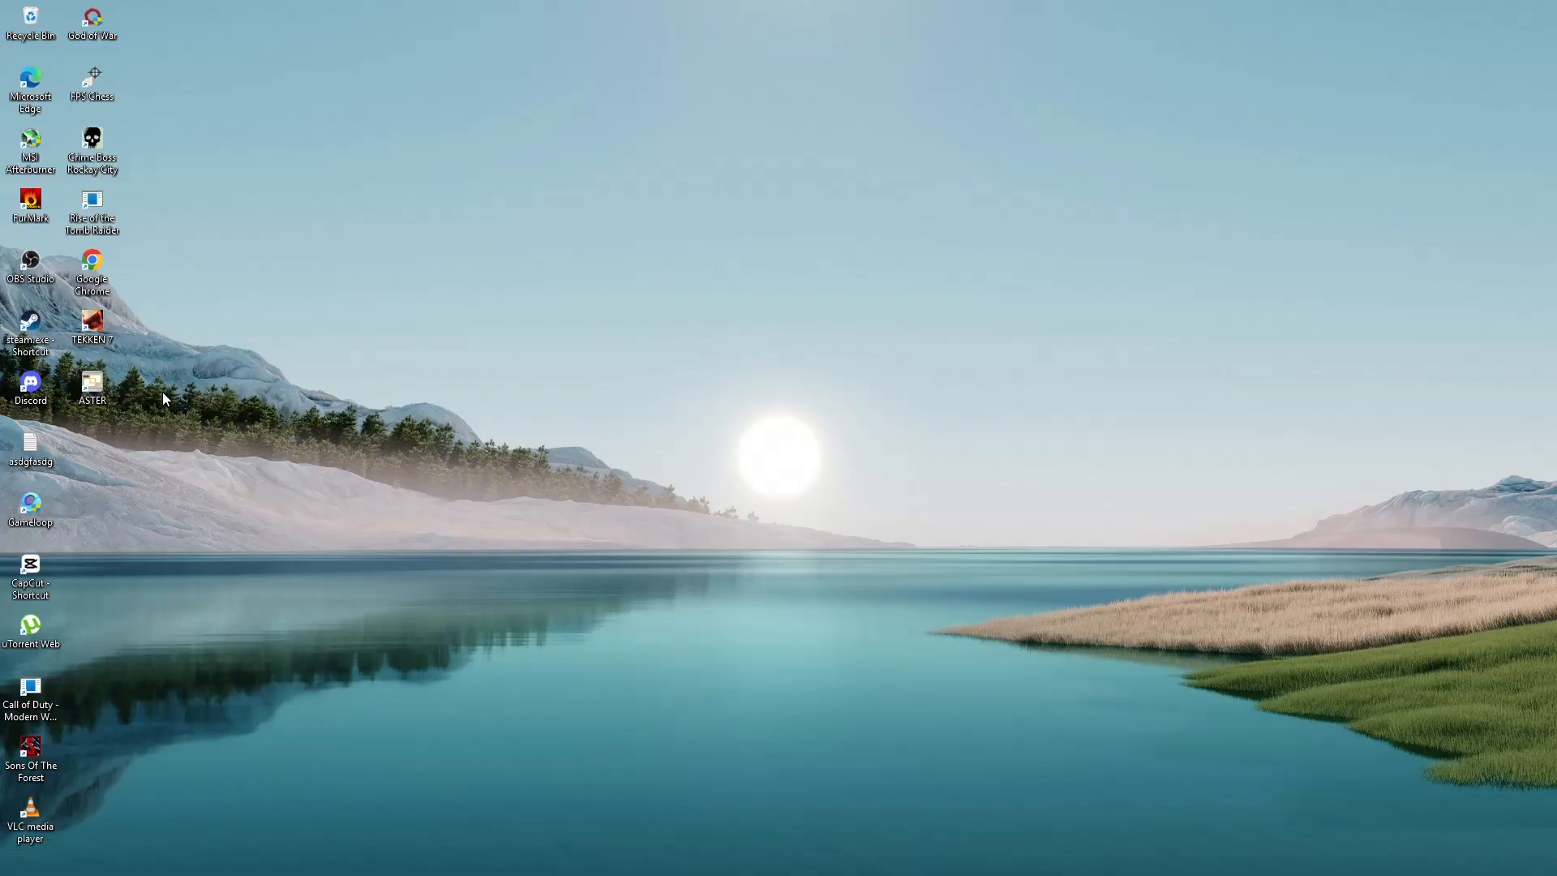
Step: Launch ASTER from the desktop, activate its trial period and dismiss the license expiration reminder
drag(93, 388, 786, 288)
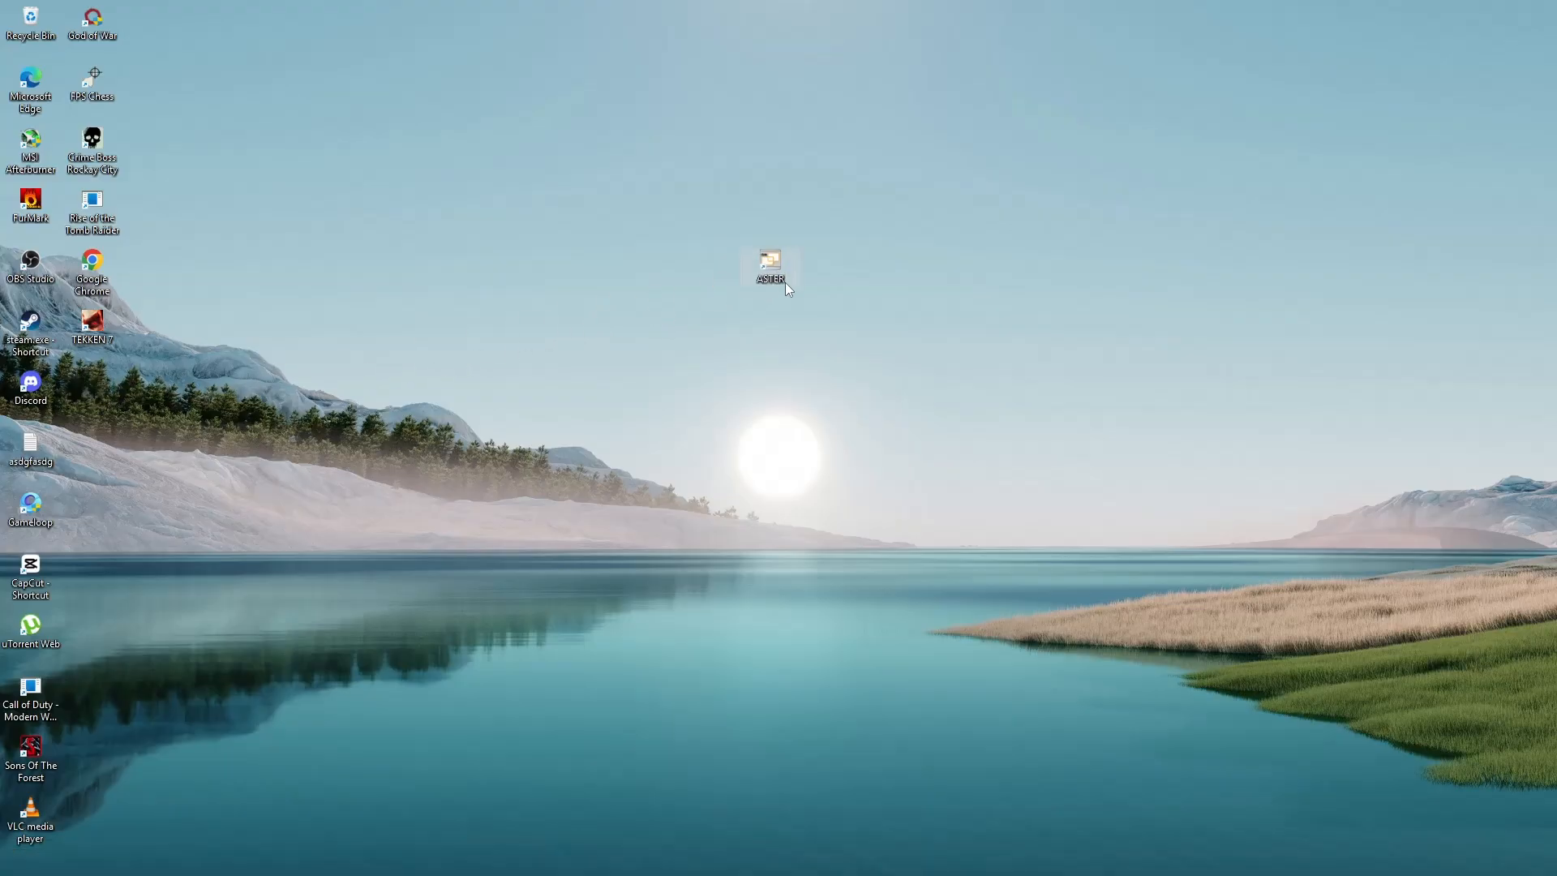
double_click(775, 278)
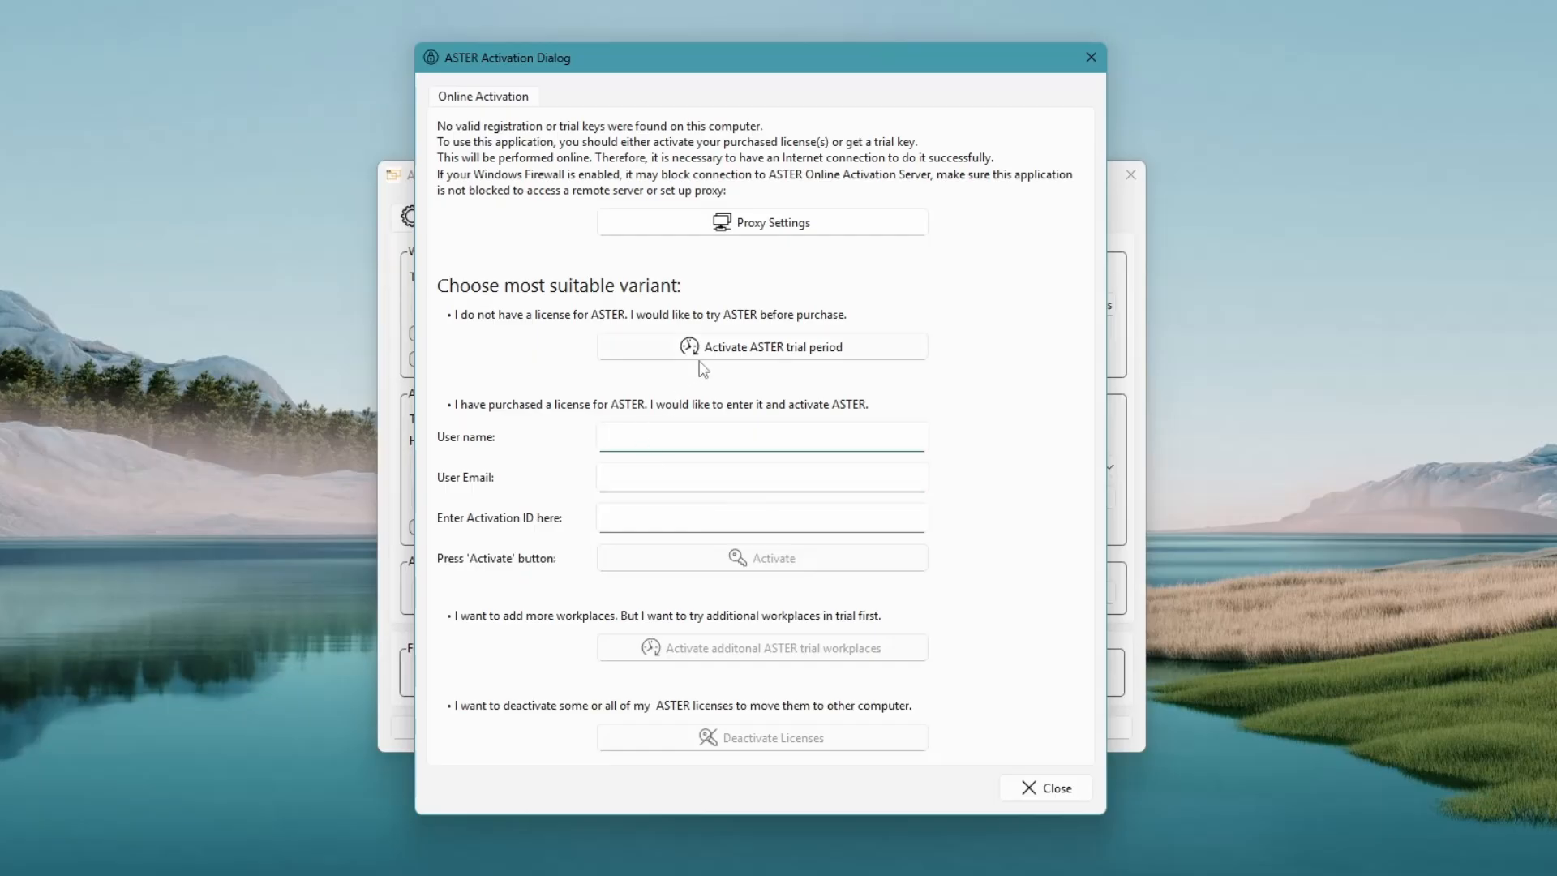
click(785, 354)
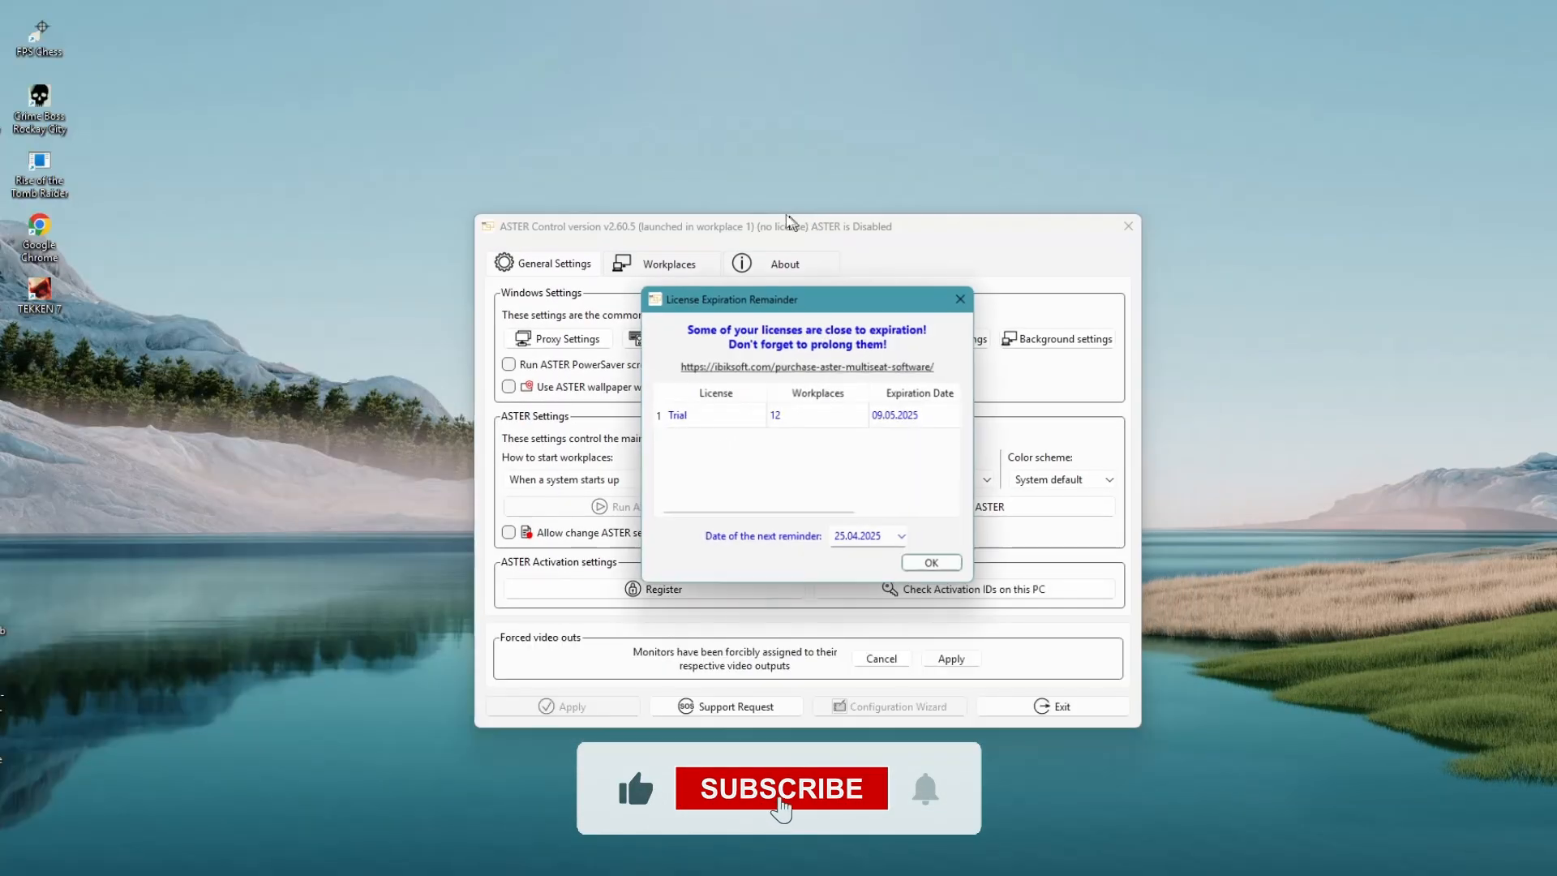
click(962, 298)
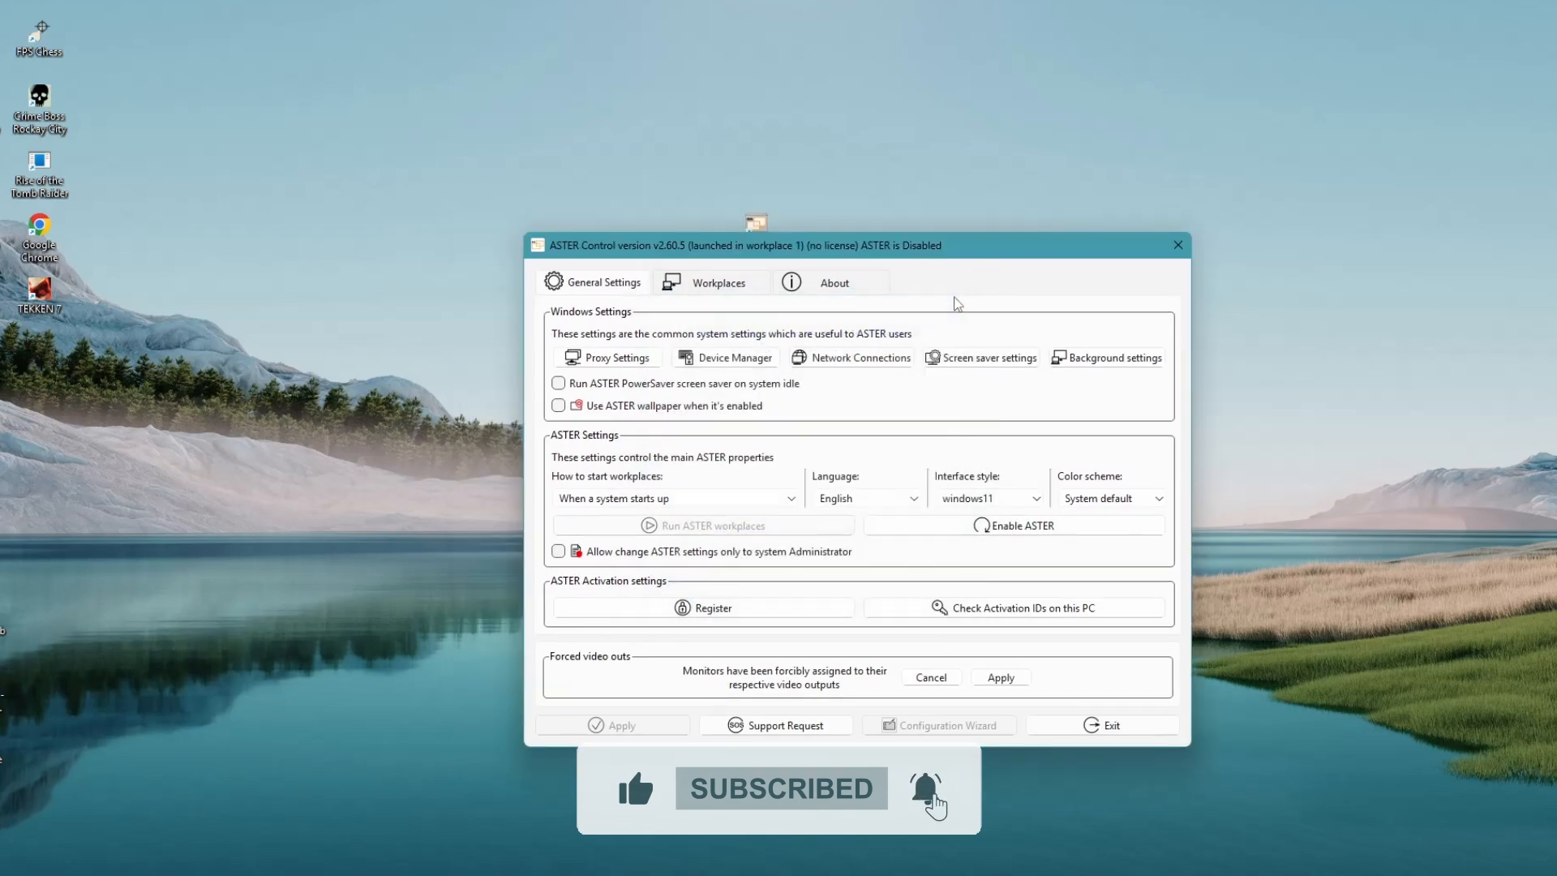
Step: Show the ASTER workplaces and check the multiple-display options in the Windows display settings
click(727, 276)
drag(720, 248, 198, 170)
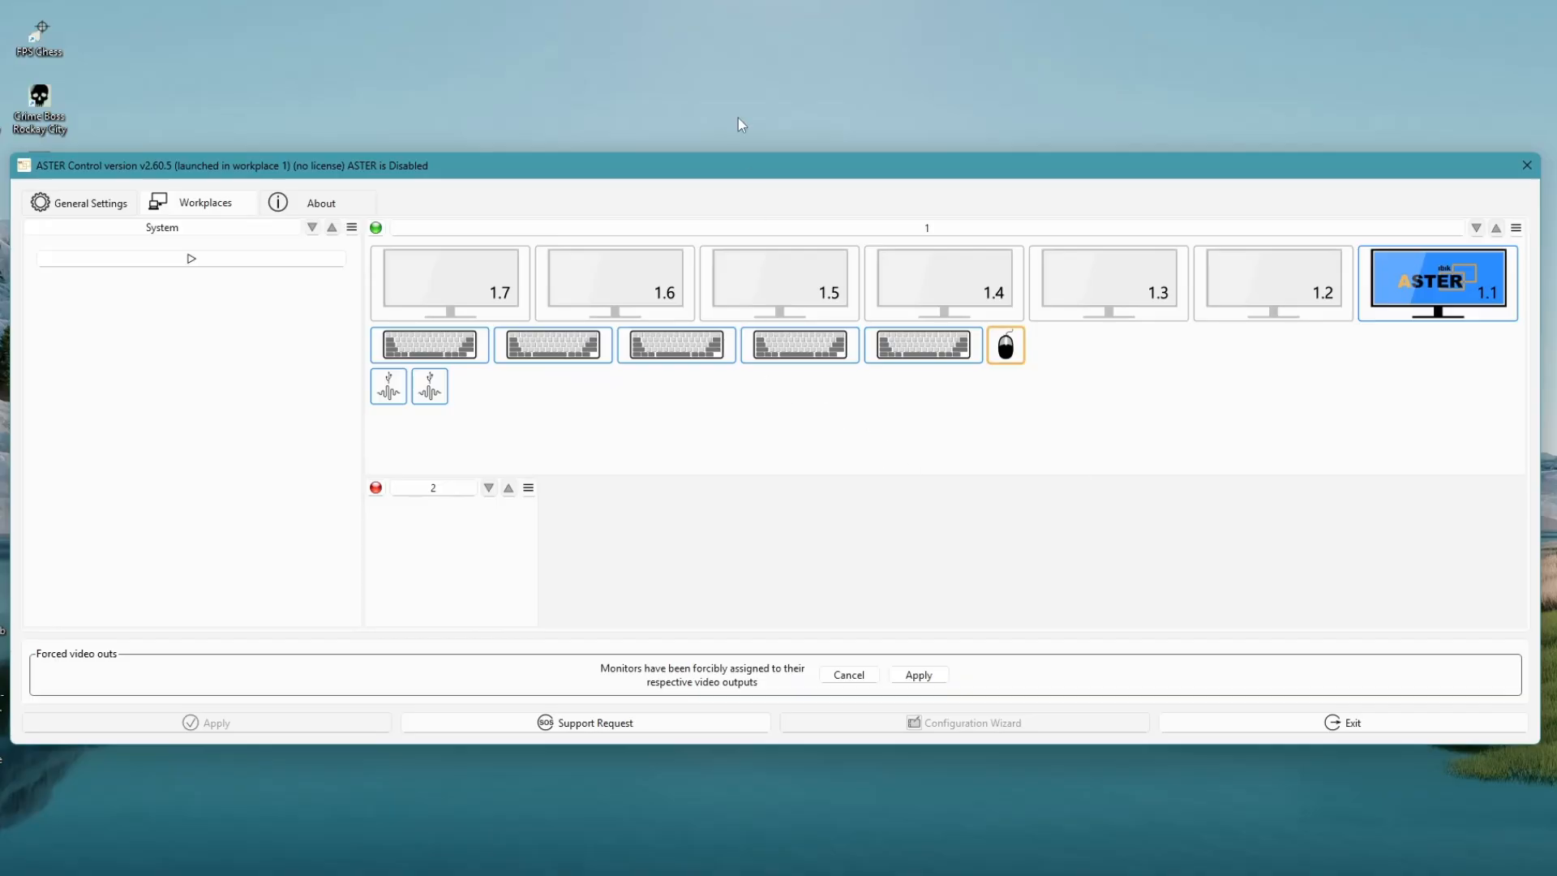
right_click(703, 75)
click(788, 292)
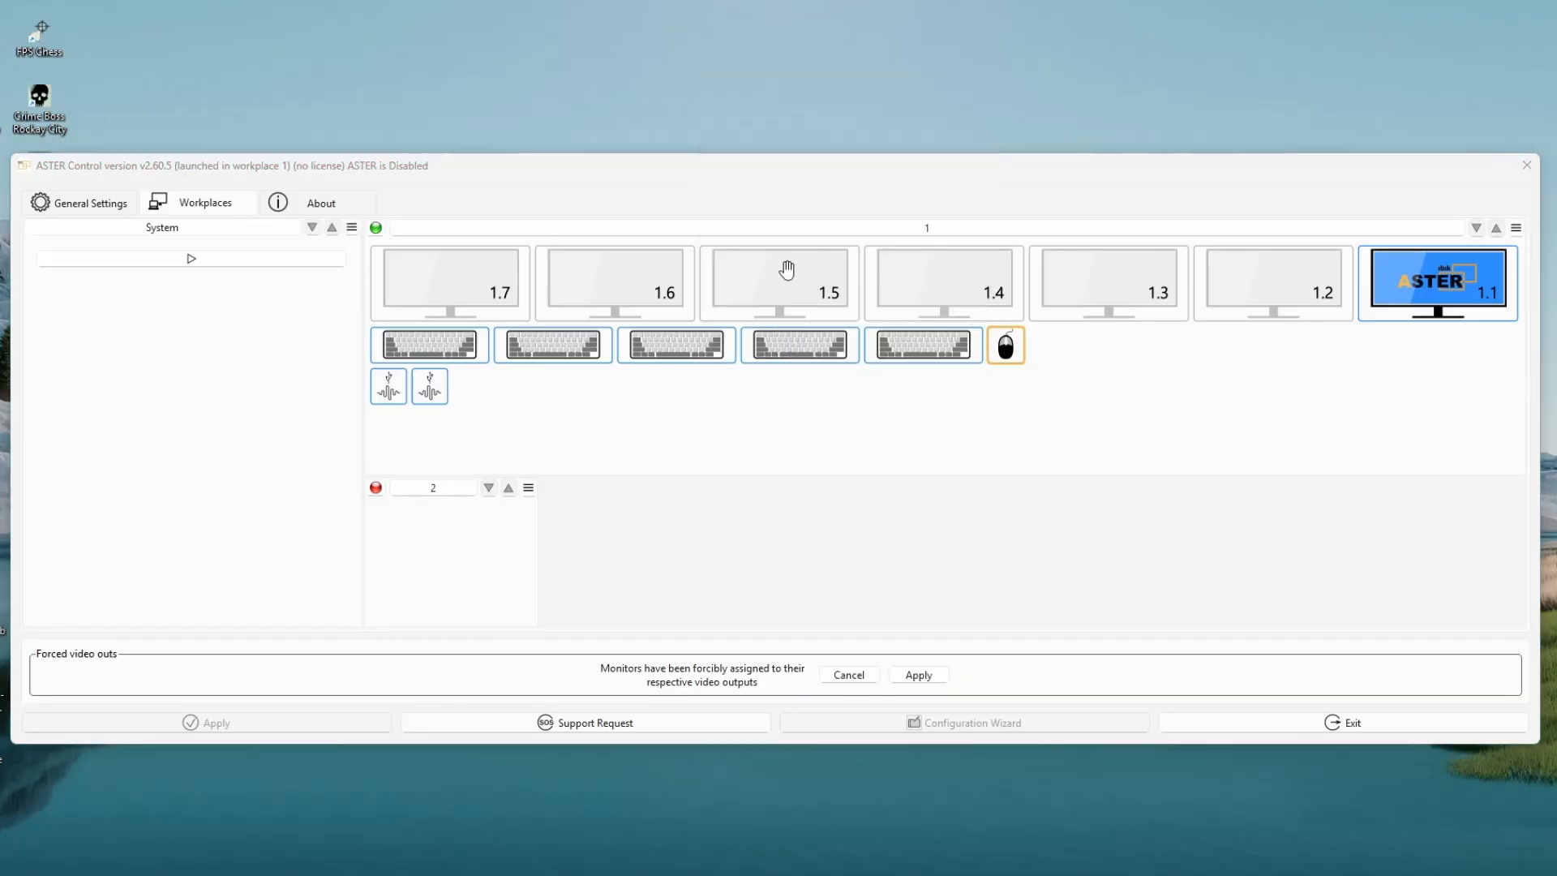
scroll(708, 435, down, 3)
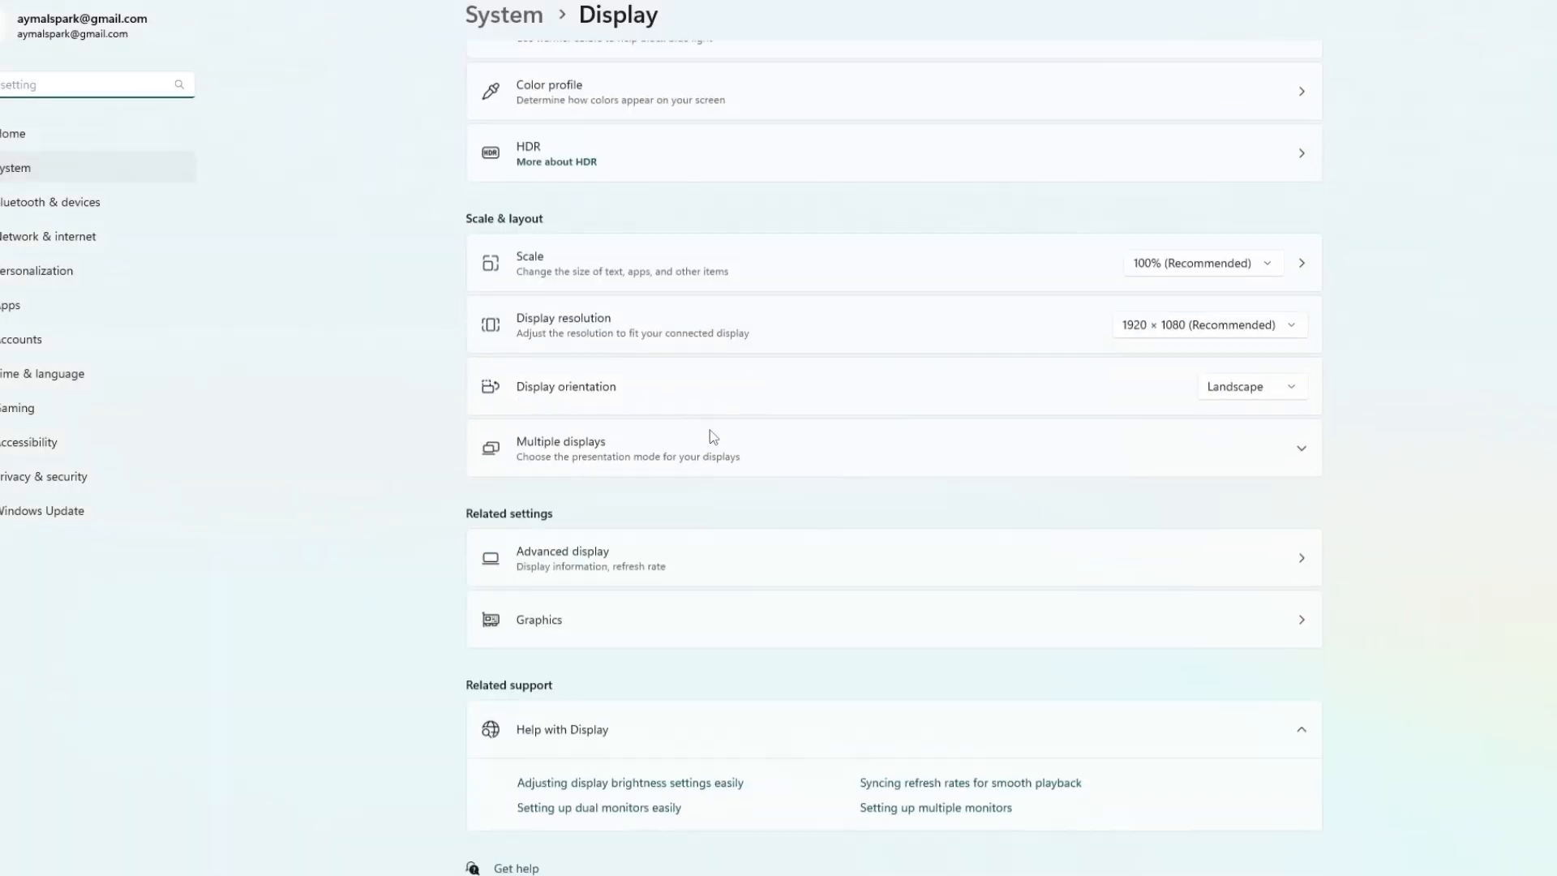
click(598, 522)
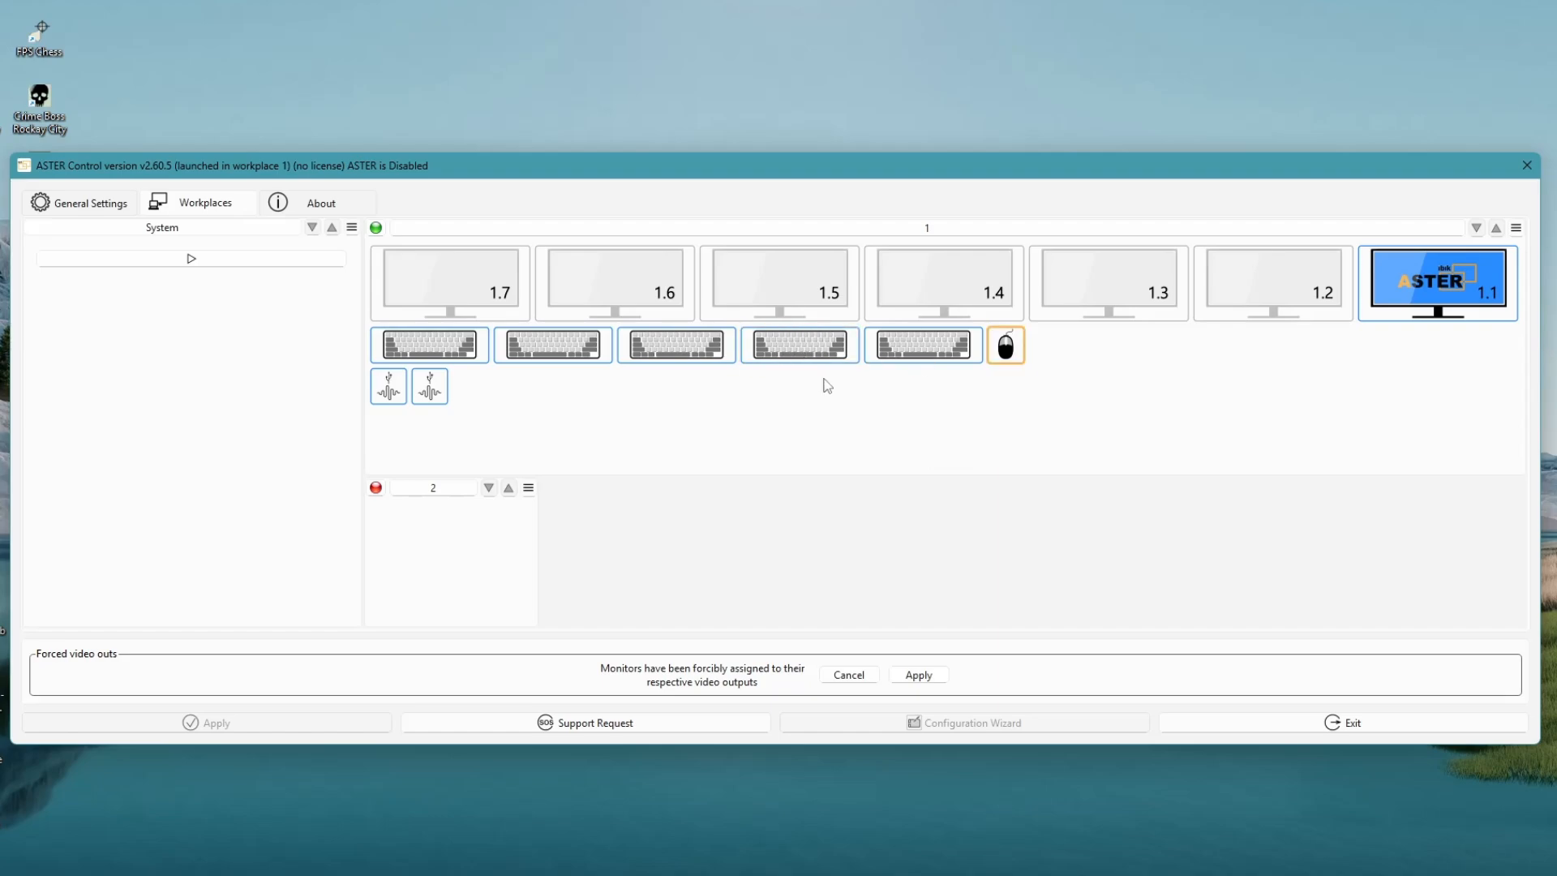
Step: Assign monitor 1.1 and one of workplace 1's keyboards to workplace 2, dismissing the device conflict notice
drag(1410, 290, 432, 503)
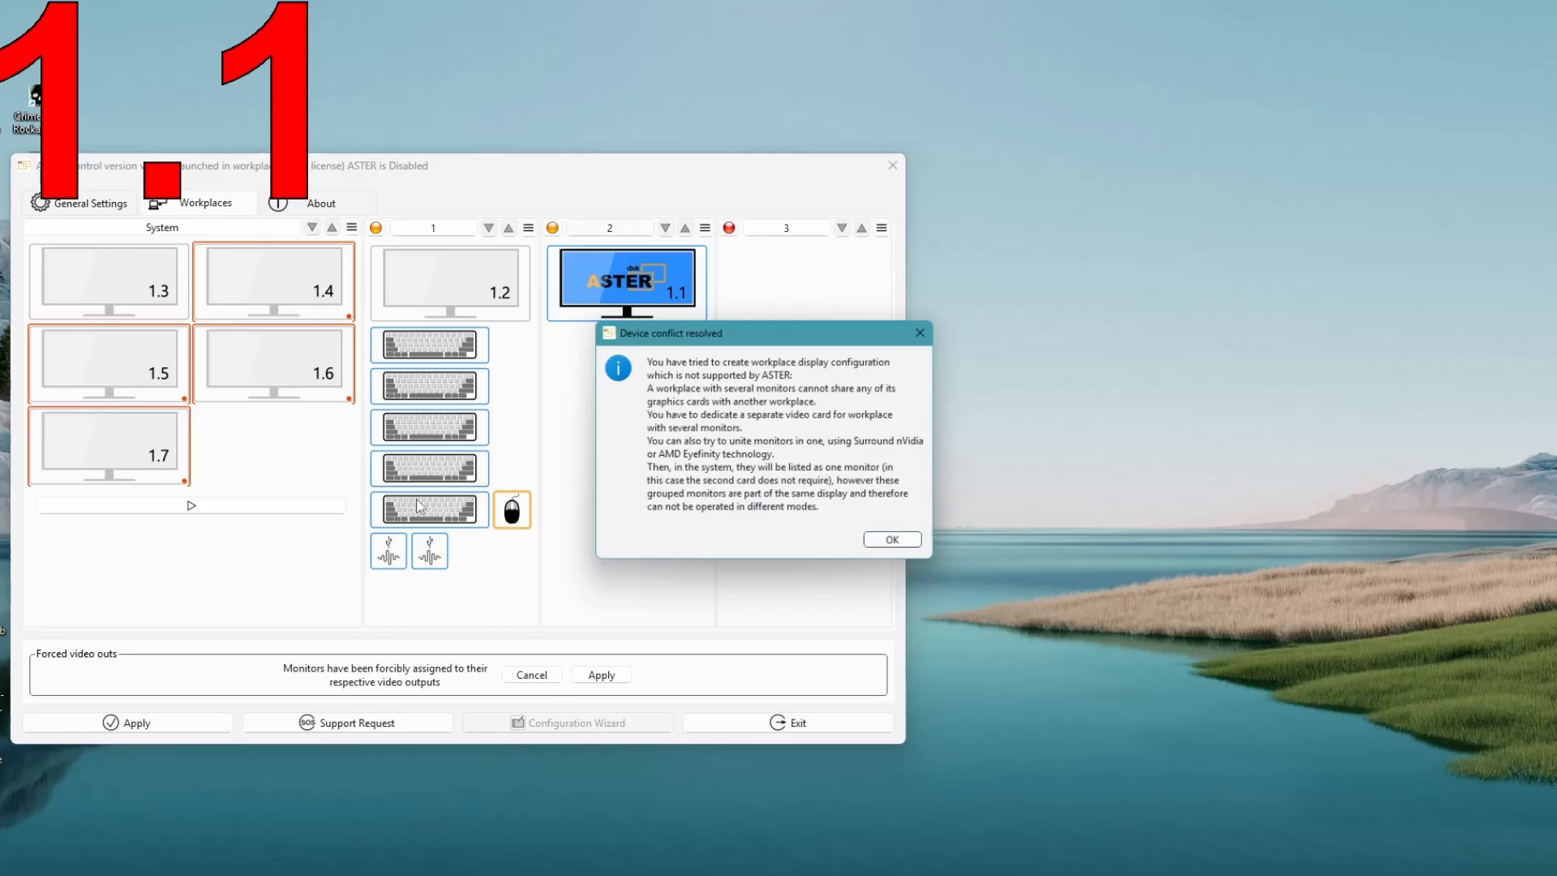
click(929, 329)
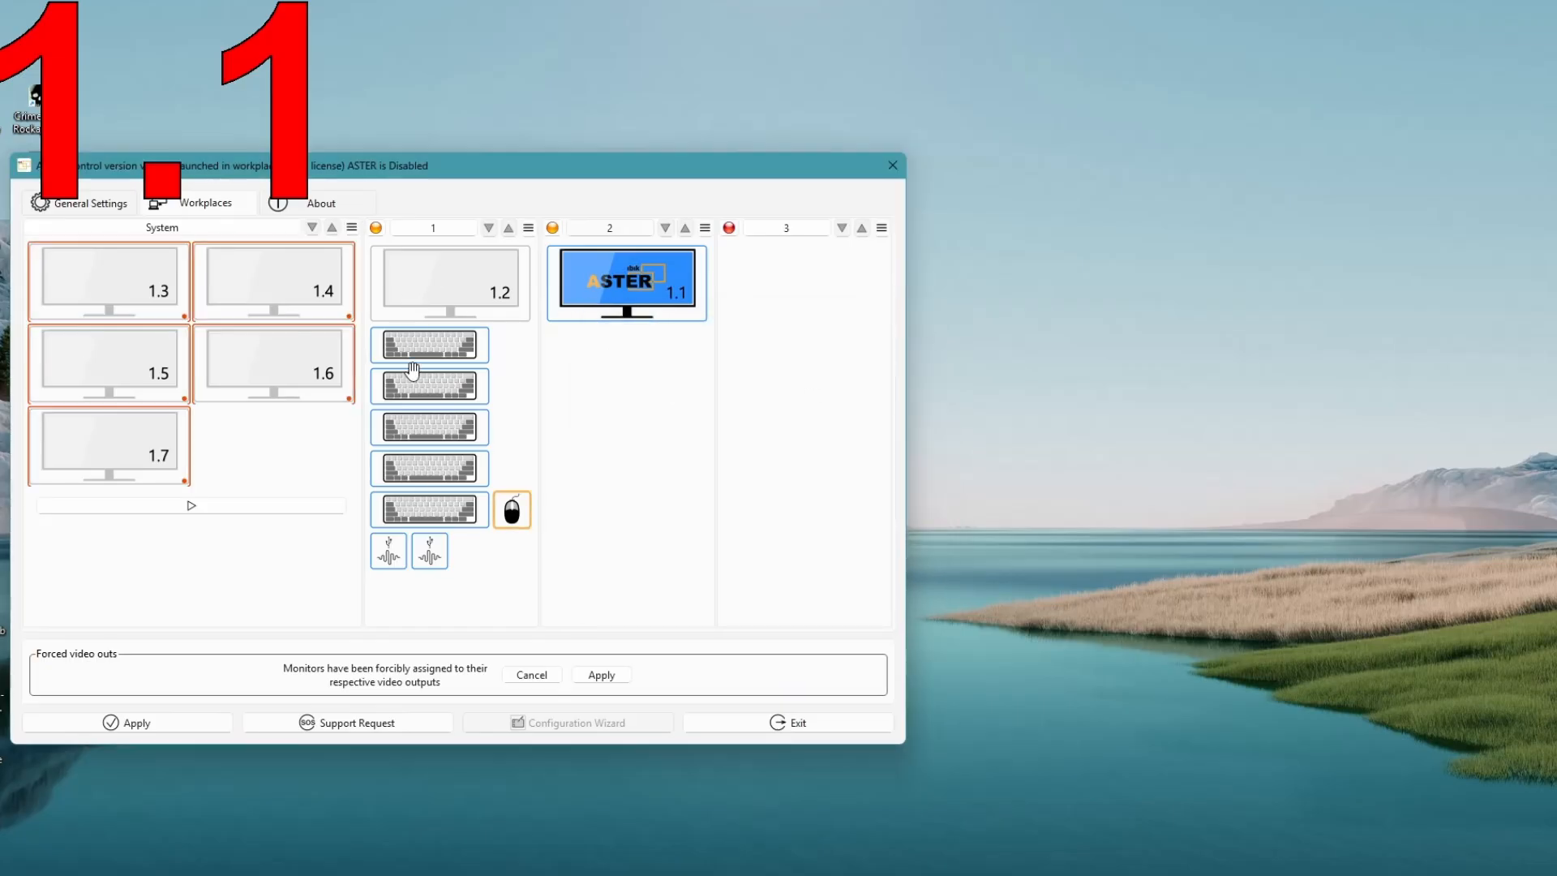
drag(414, 369, 579, 383)
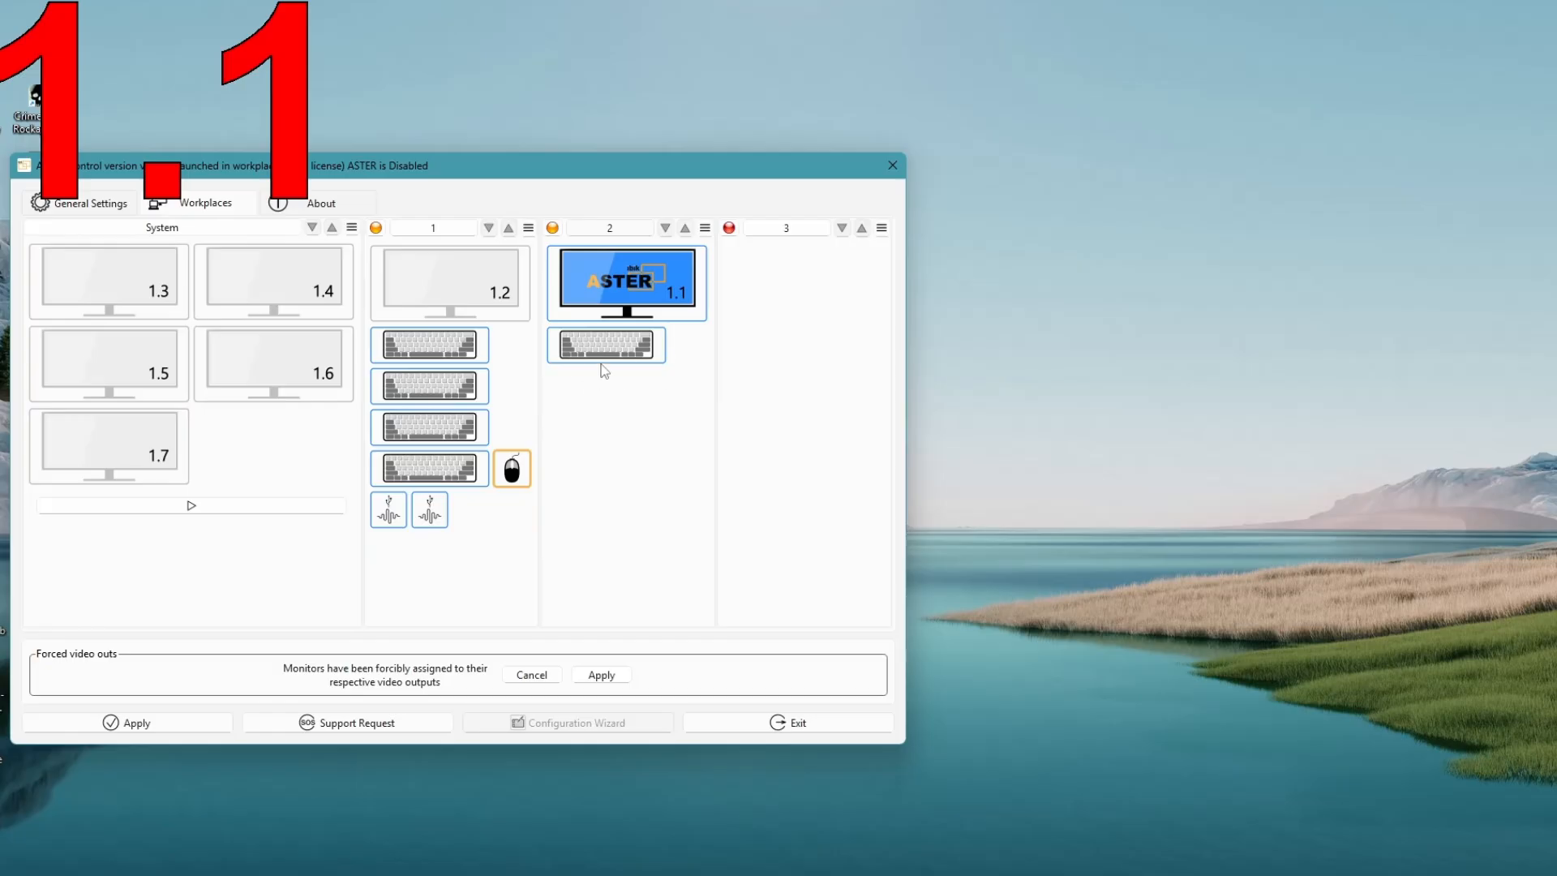
Step: Move both audio devices from workplace 1 to the shared System area
drag(446, 503, 244, 511)
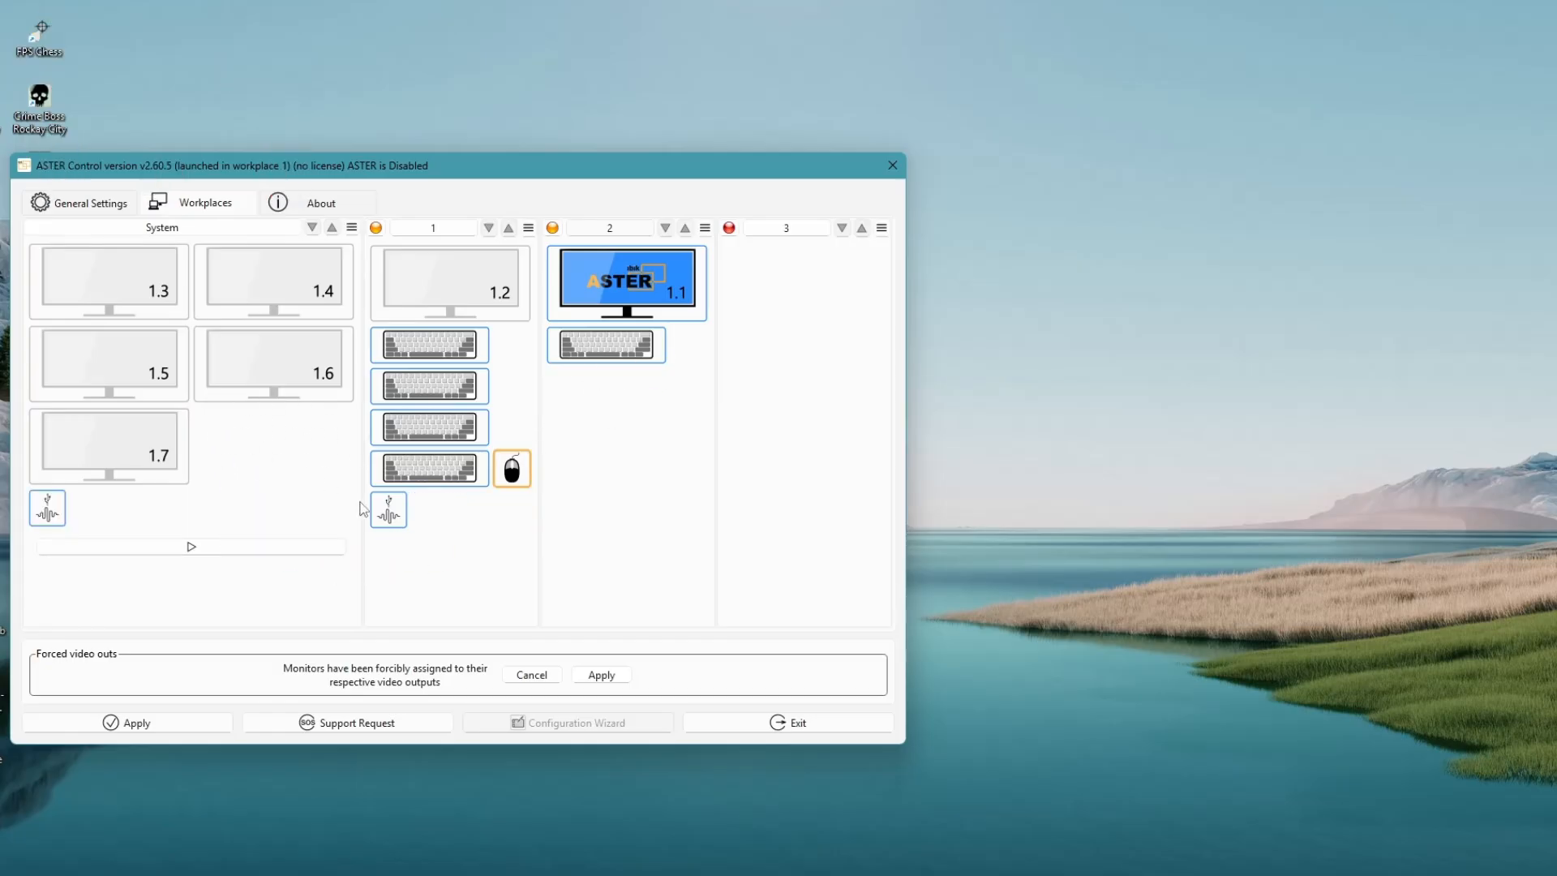
drag(386, 509, 282, 497)
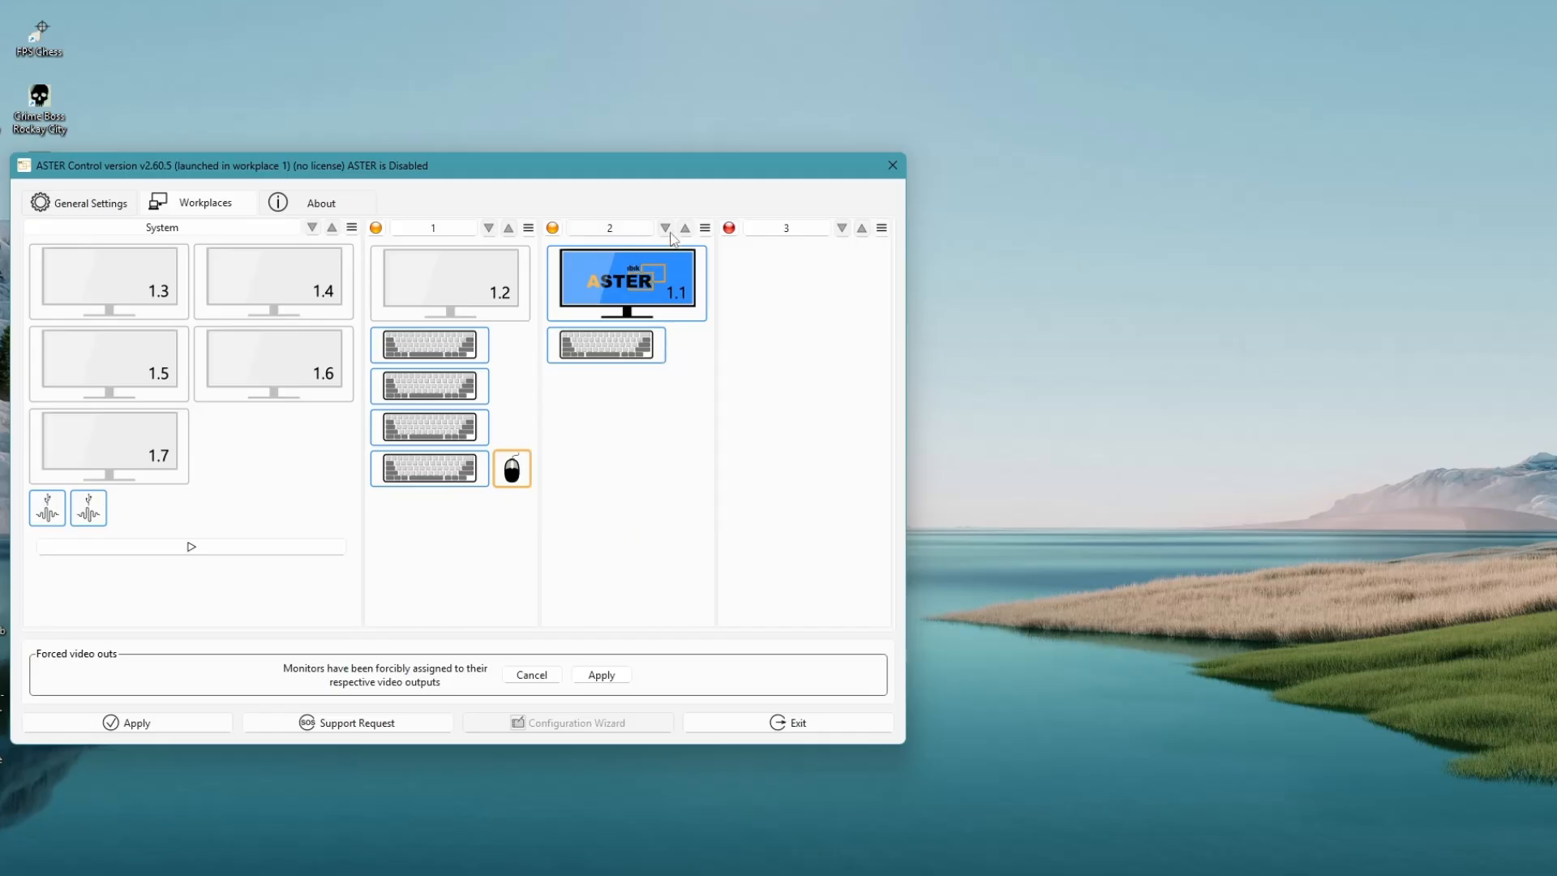
Step: Open the user login settings of workplace 2 and show the computer's local accounts
click(704, 228)
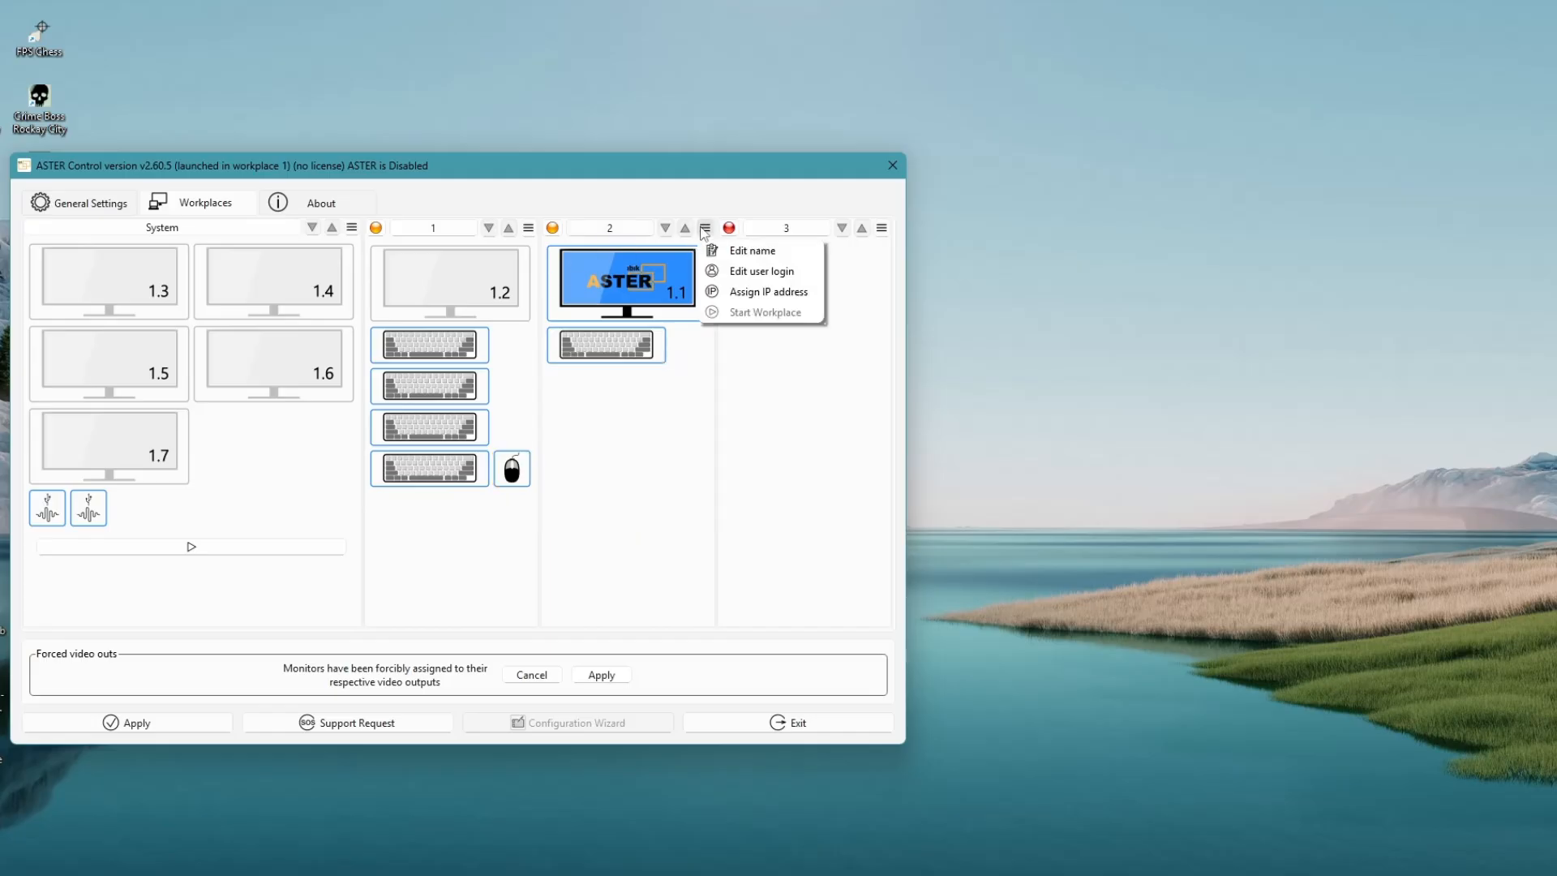
click(759, 271)
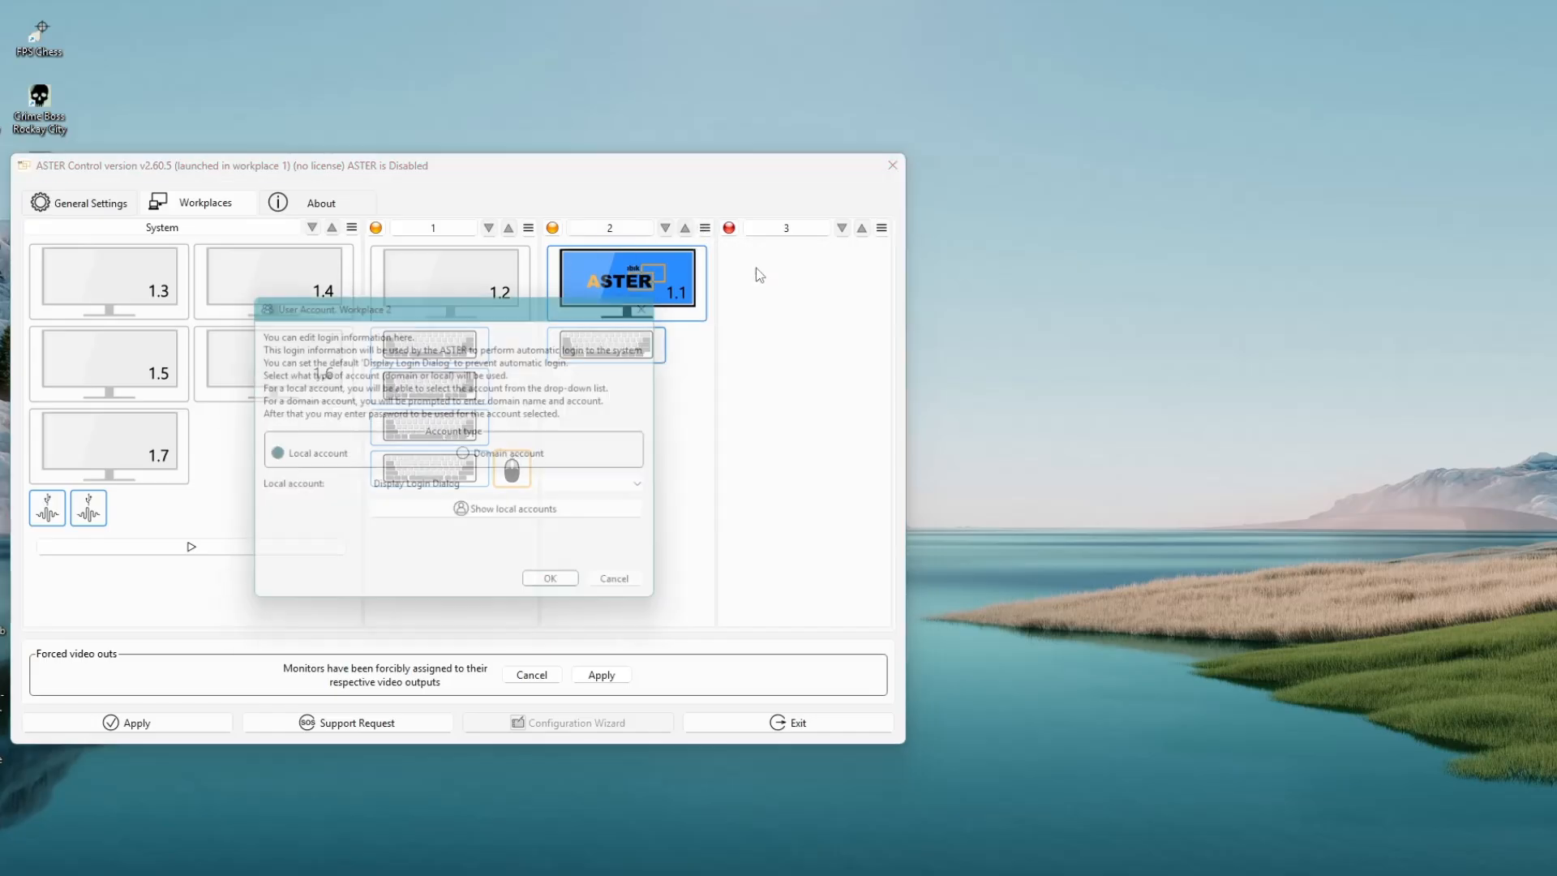
click(496, 521)
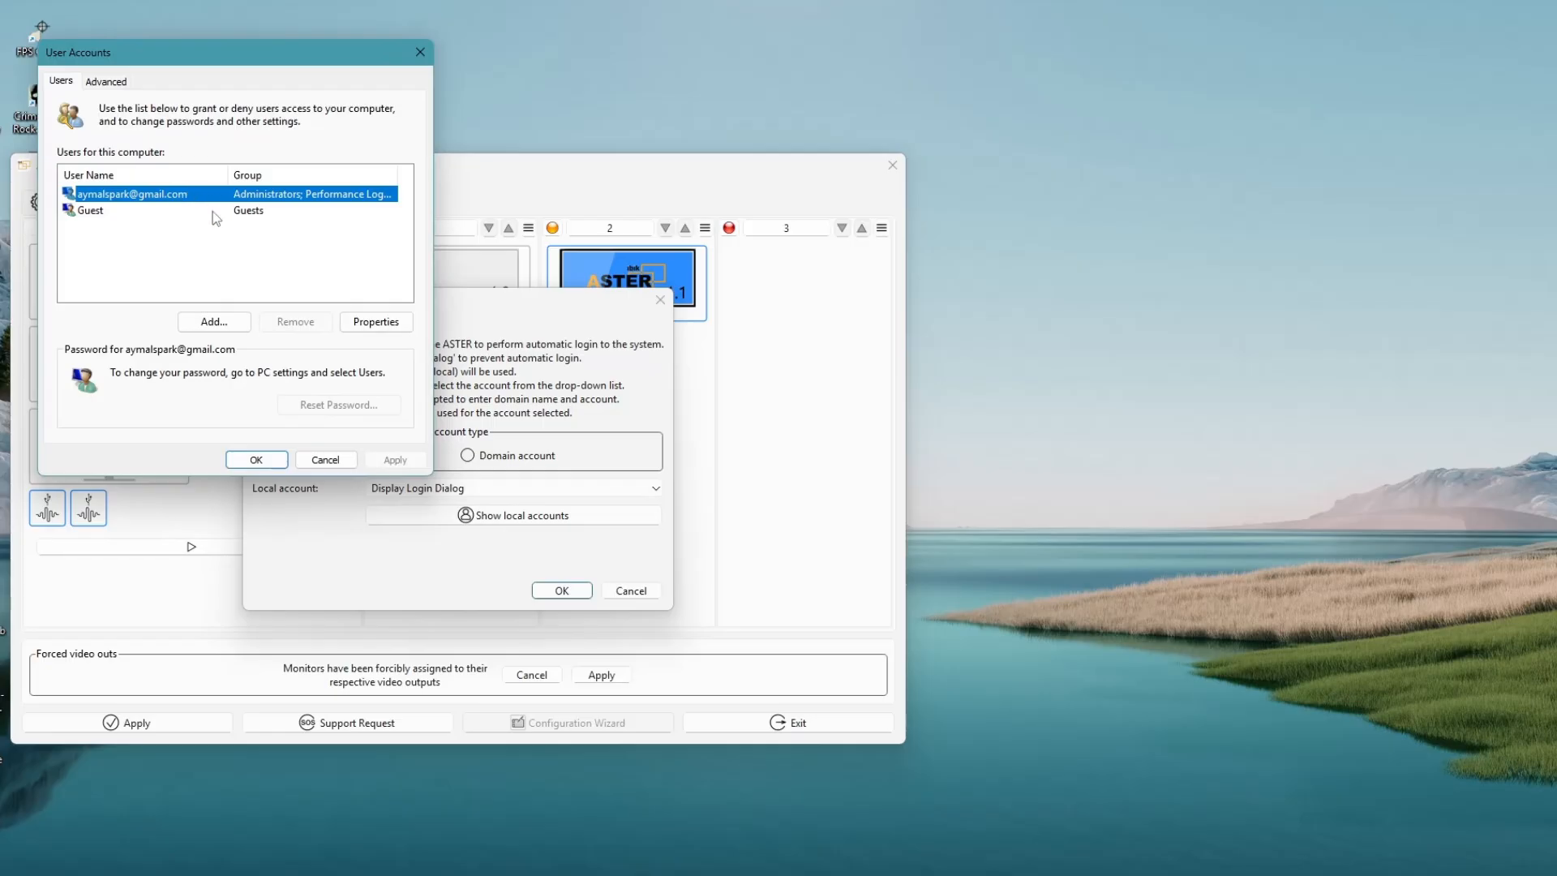
Step: Try to add a new user with a local account instead of a Microsoft account, then close the account dialogs
click(214, 323)
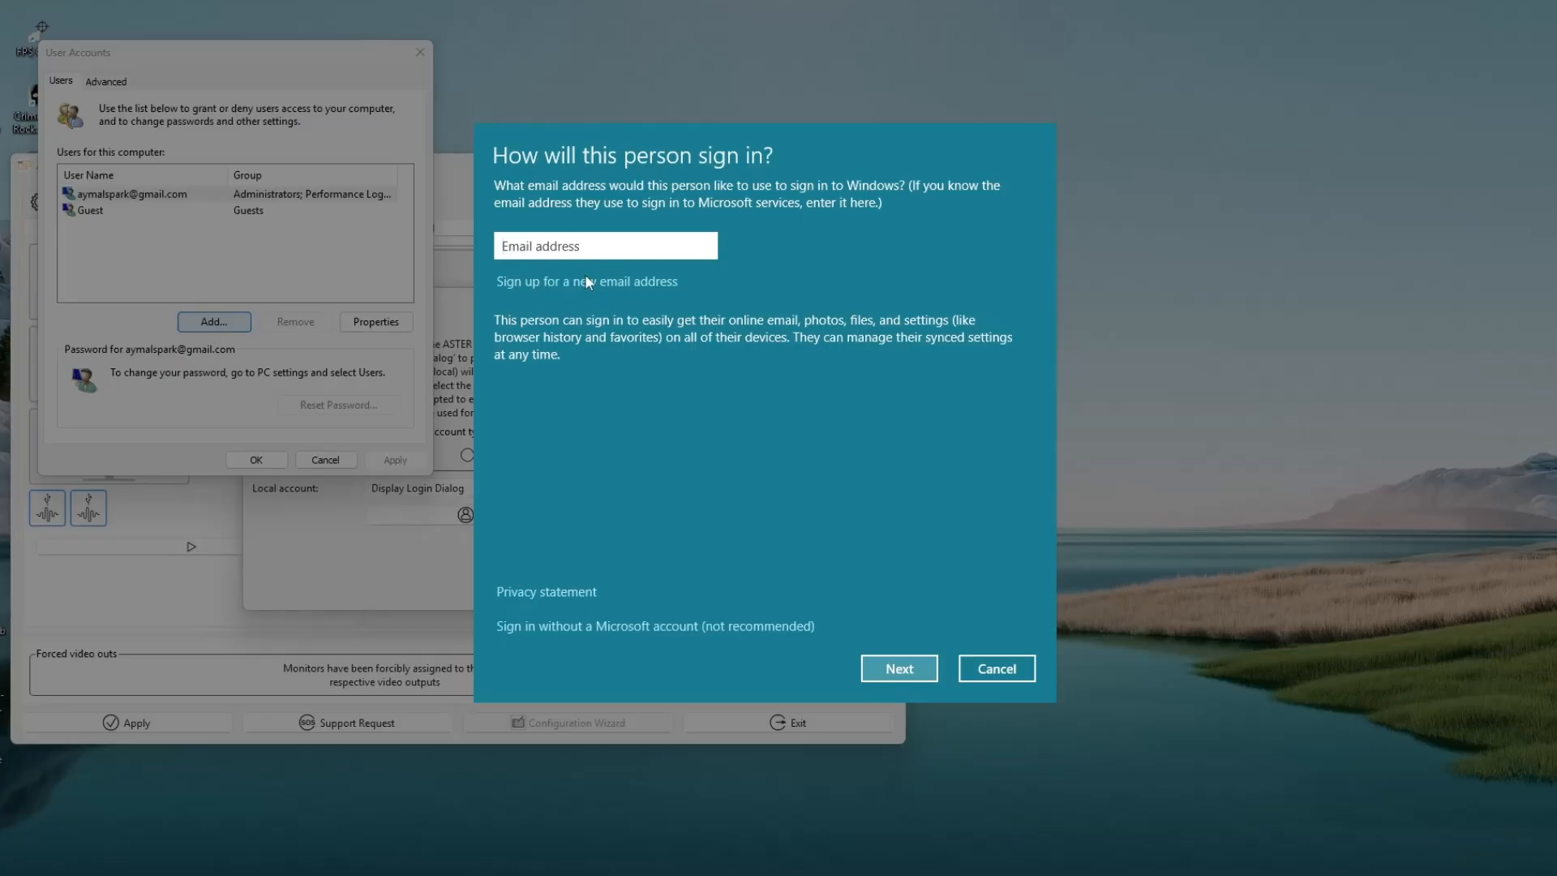
click(573, 630)
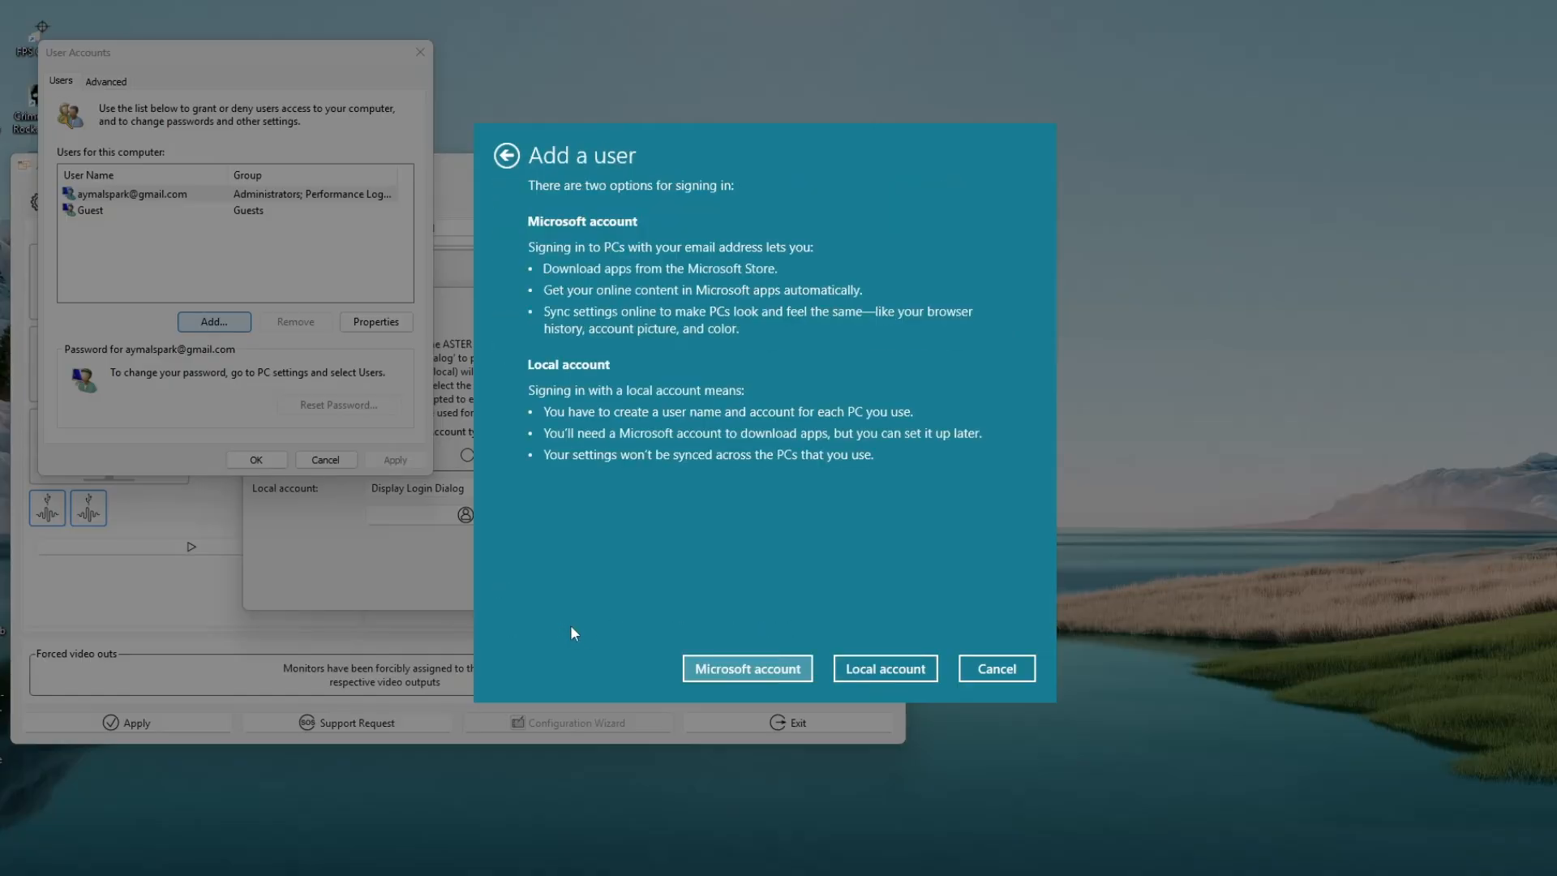
click(863, 676)
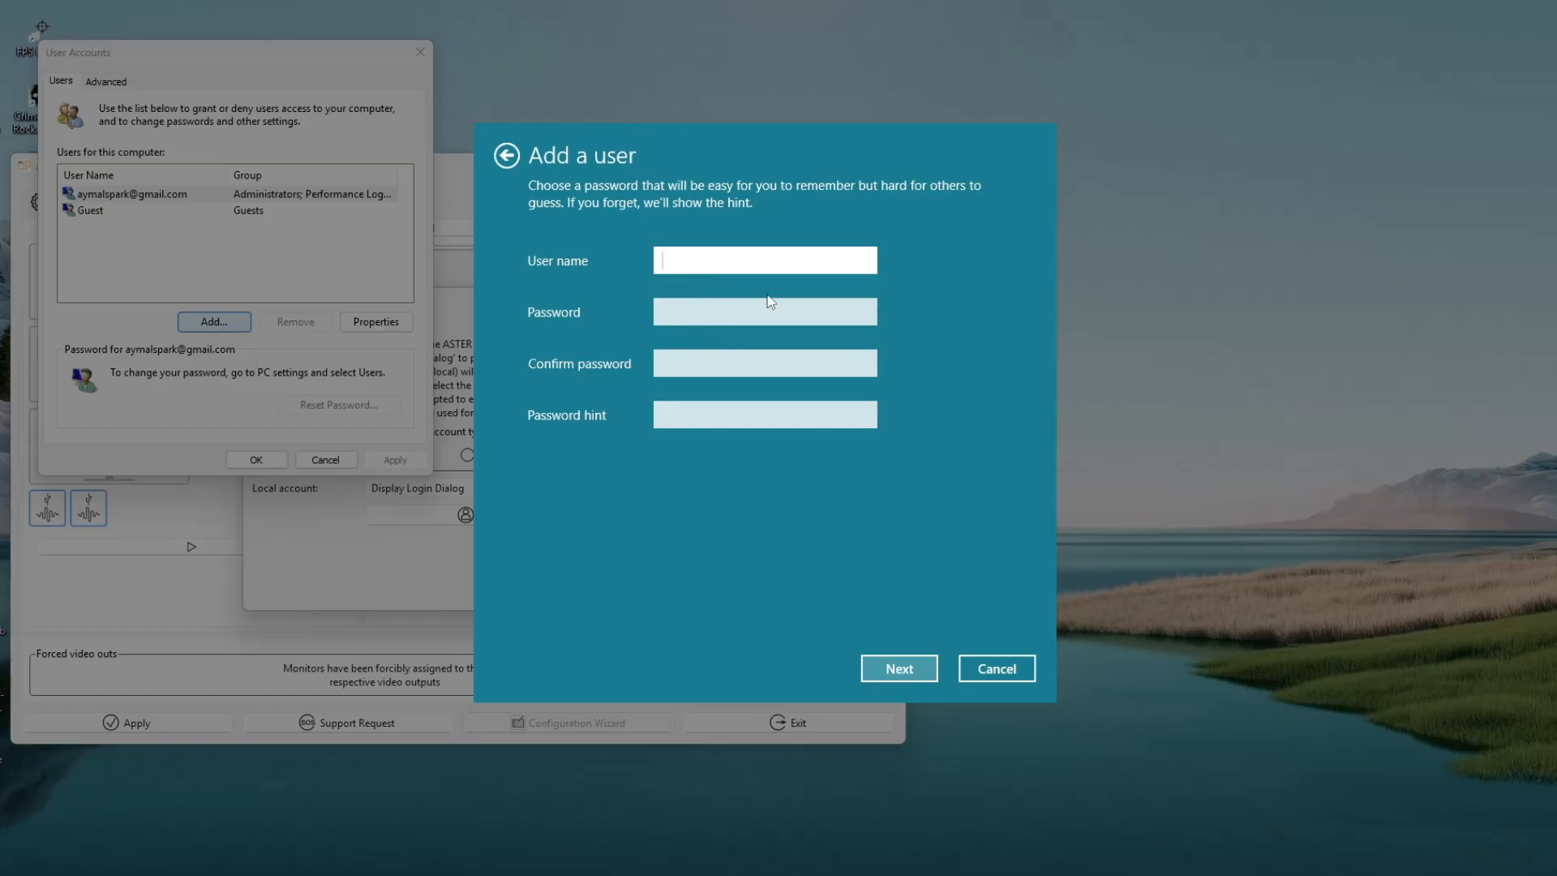
click(996, 669)
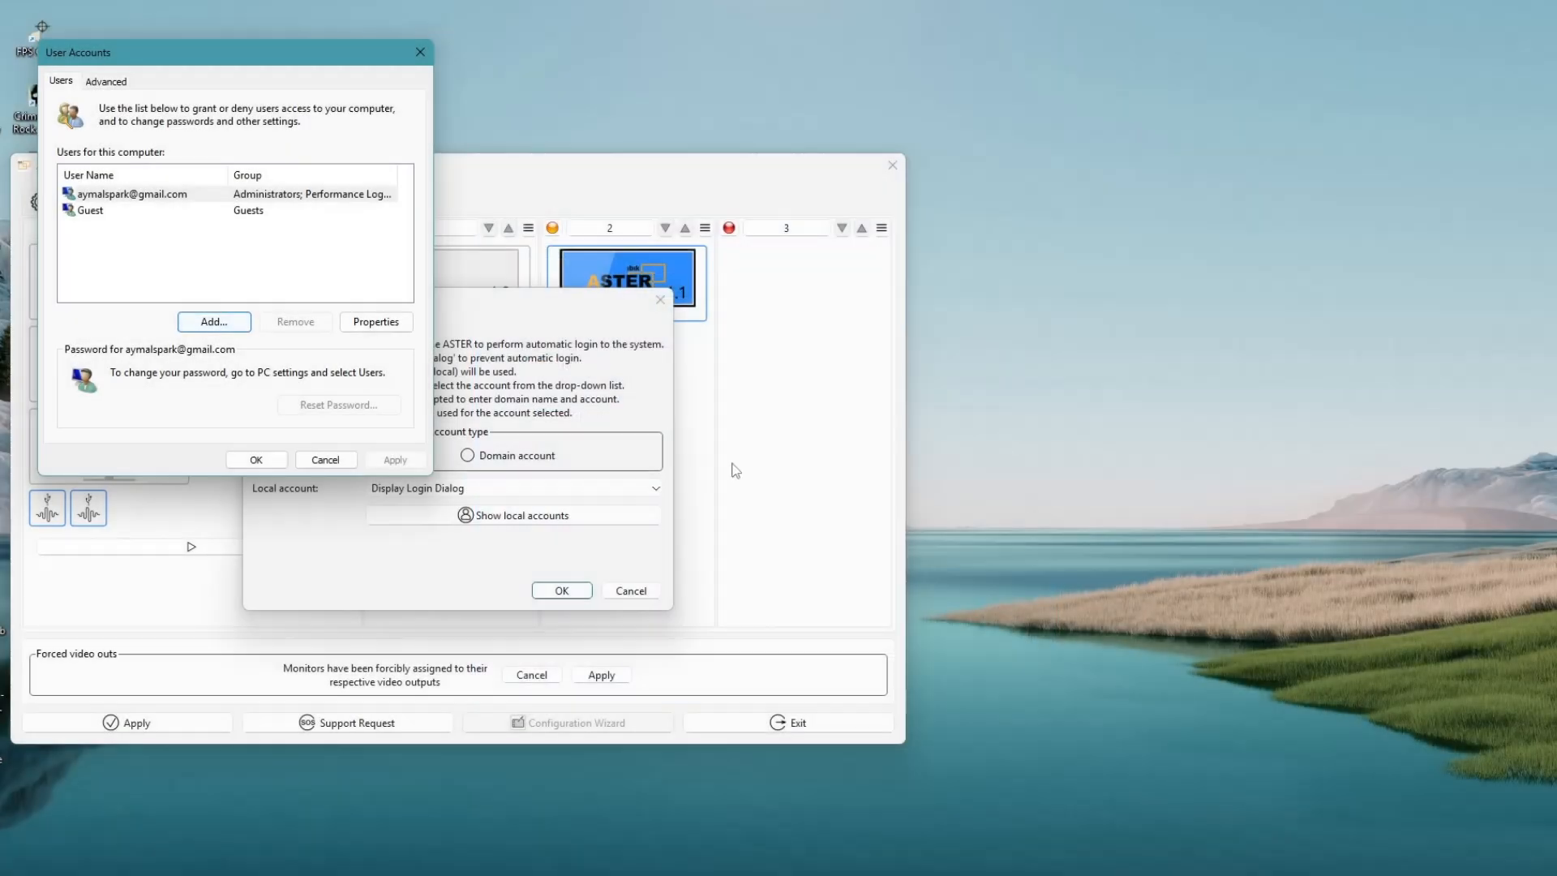
click(420, 51)
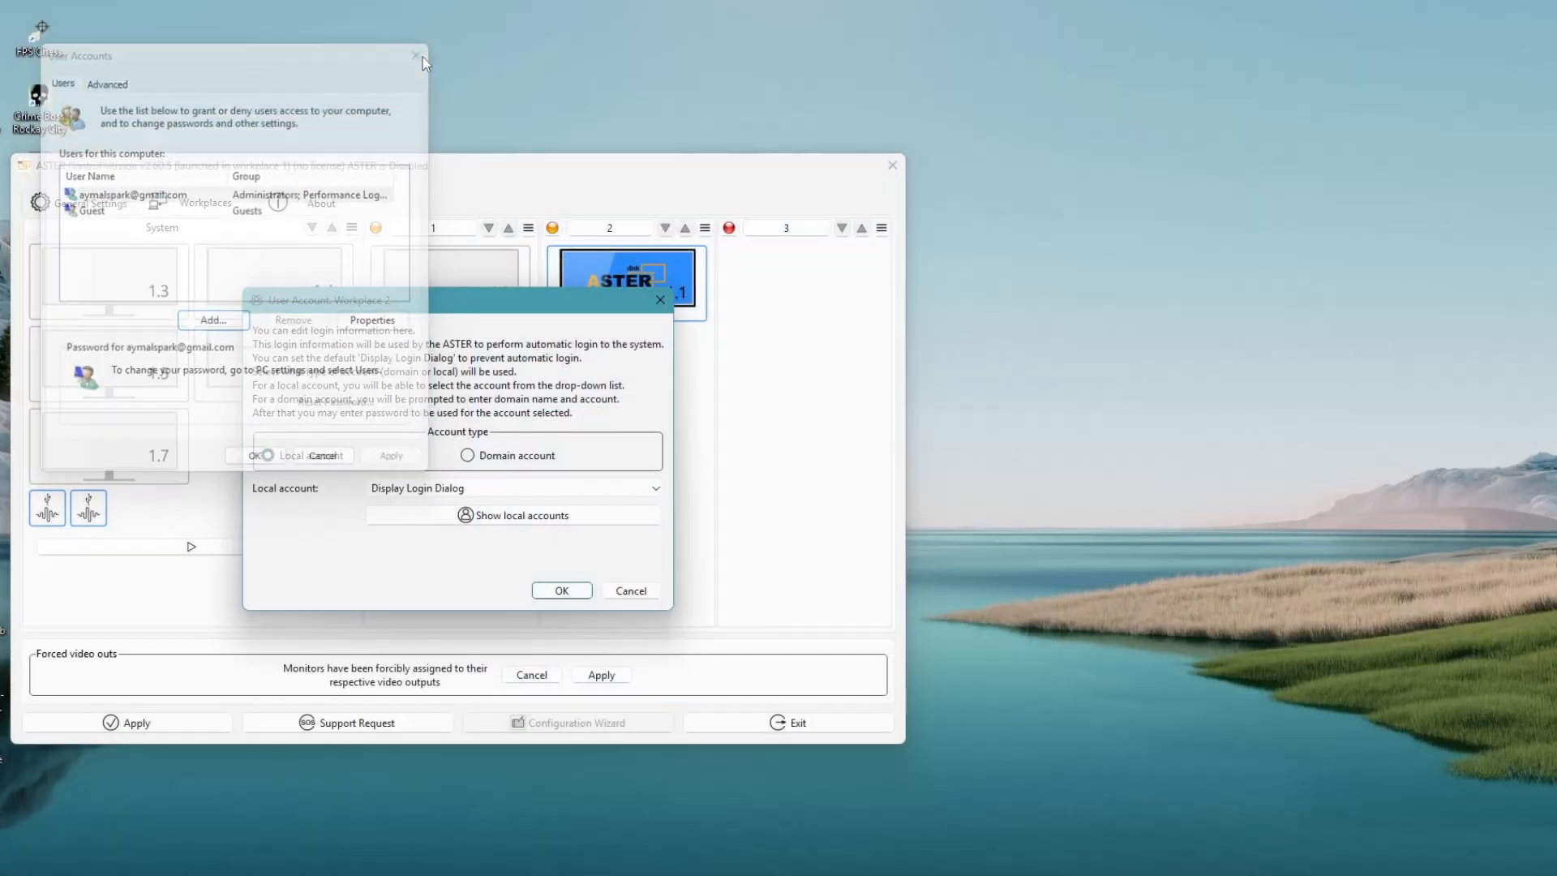
click(660, 299)
Step: Apply the workplace configuration and try to enable ASTER in the general settings, dismissing the messages
click(107, 207)
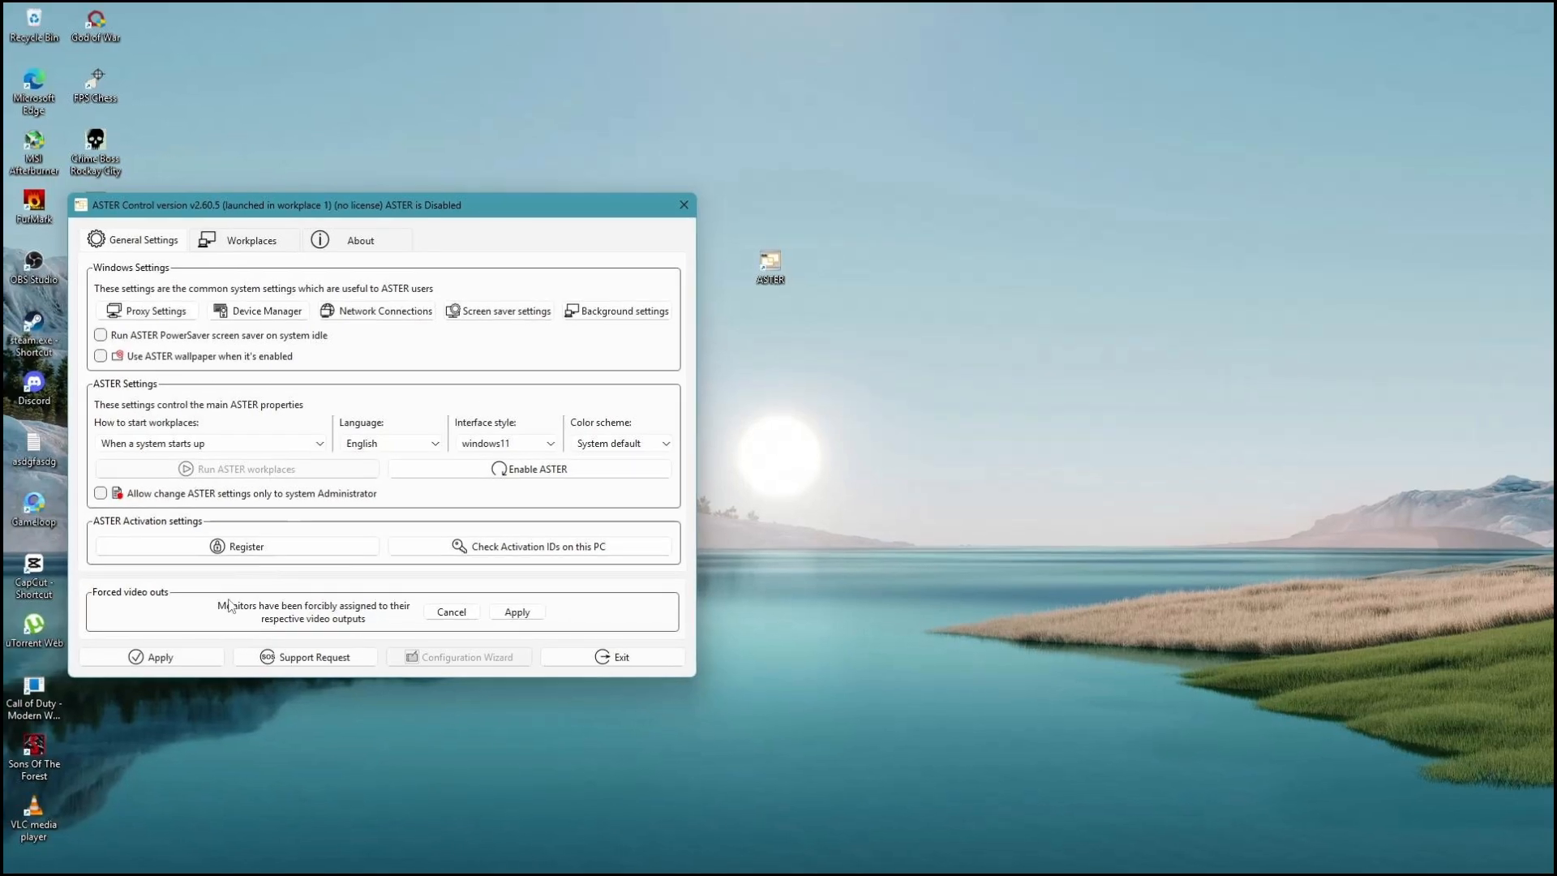
click(513, 475)
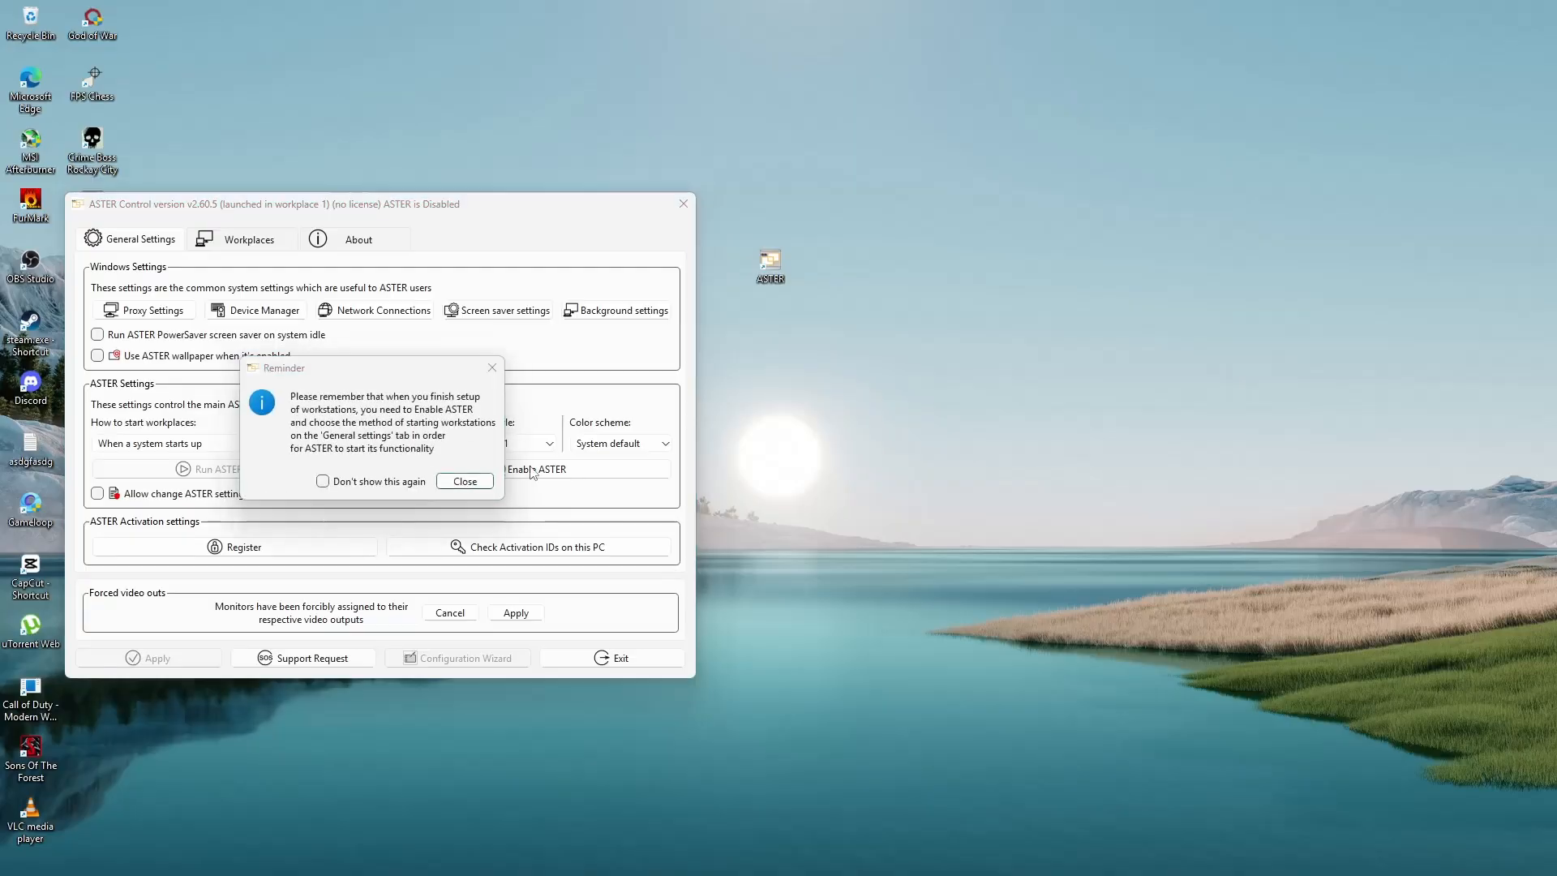
click(494, 362)
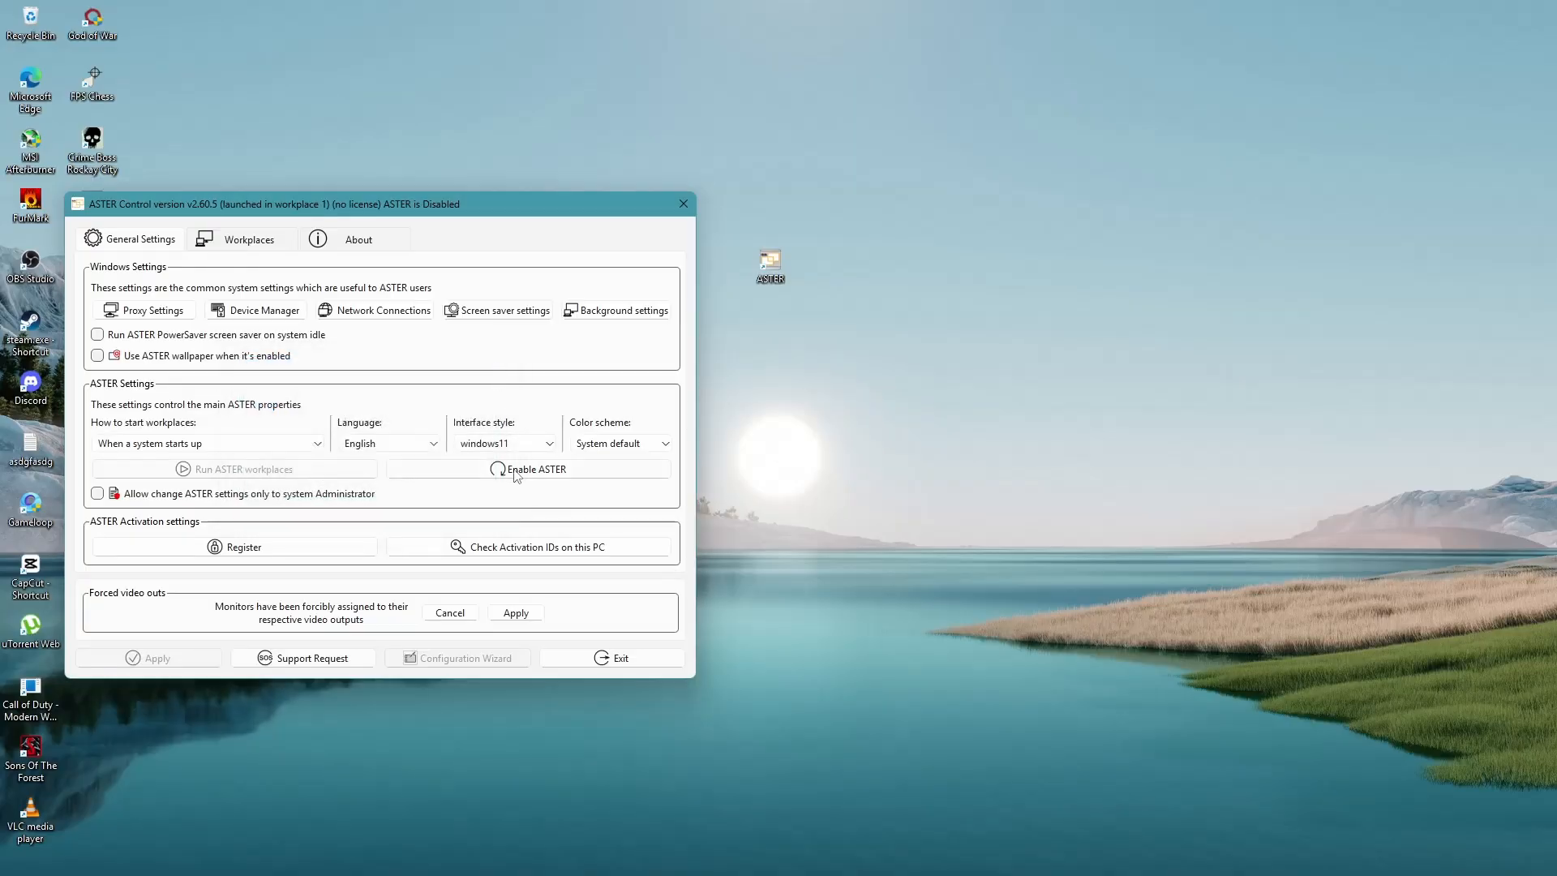
click(514, 475)
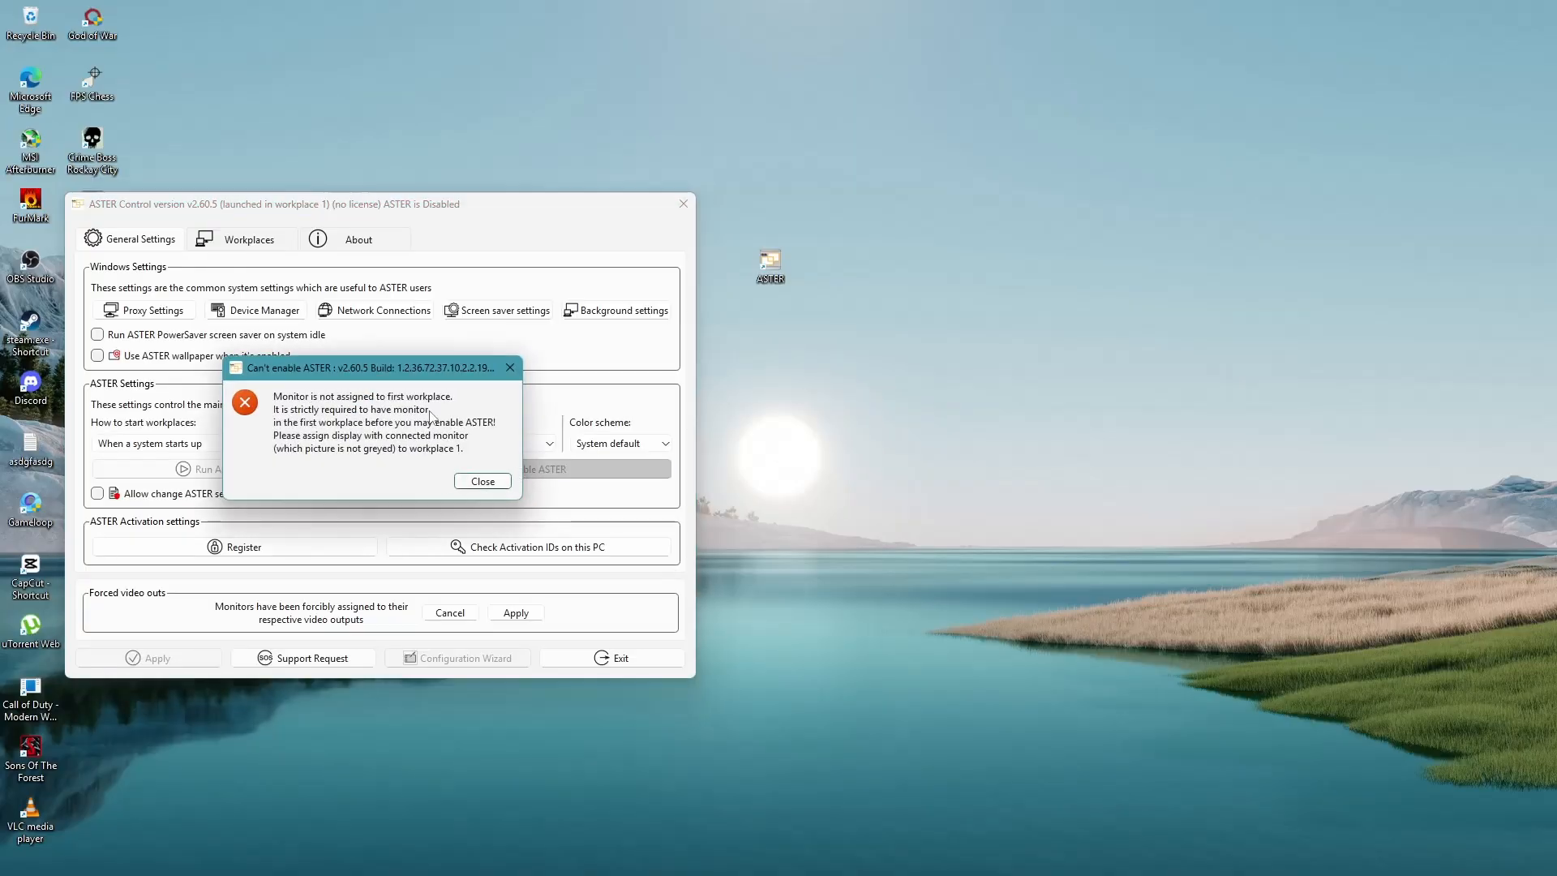
click(485, 481)
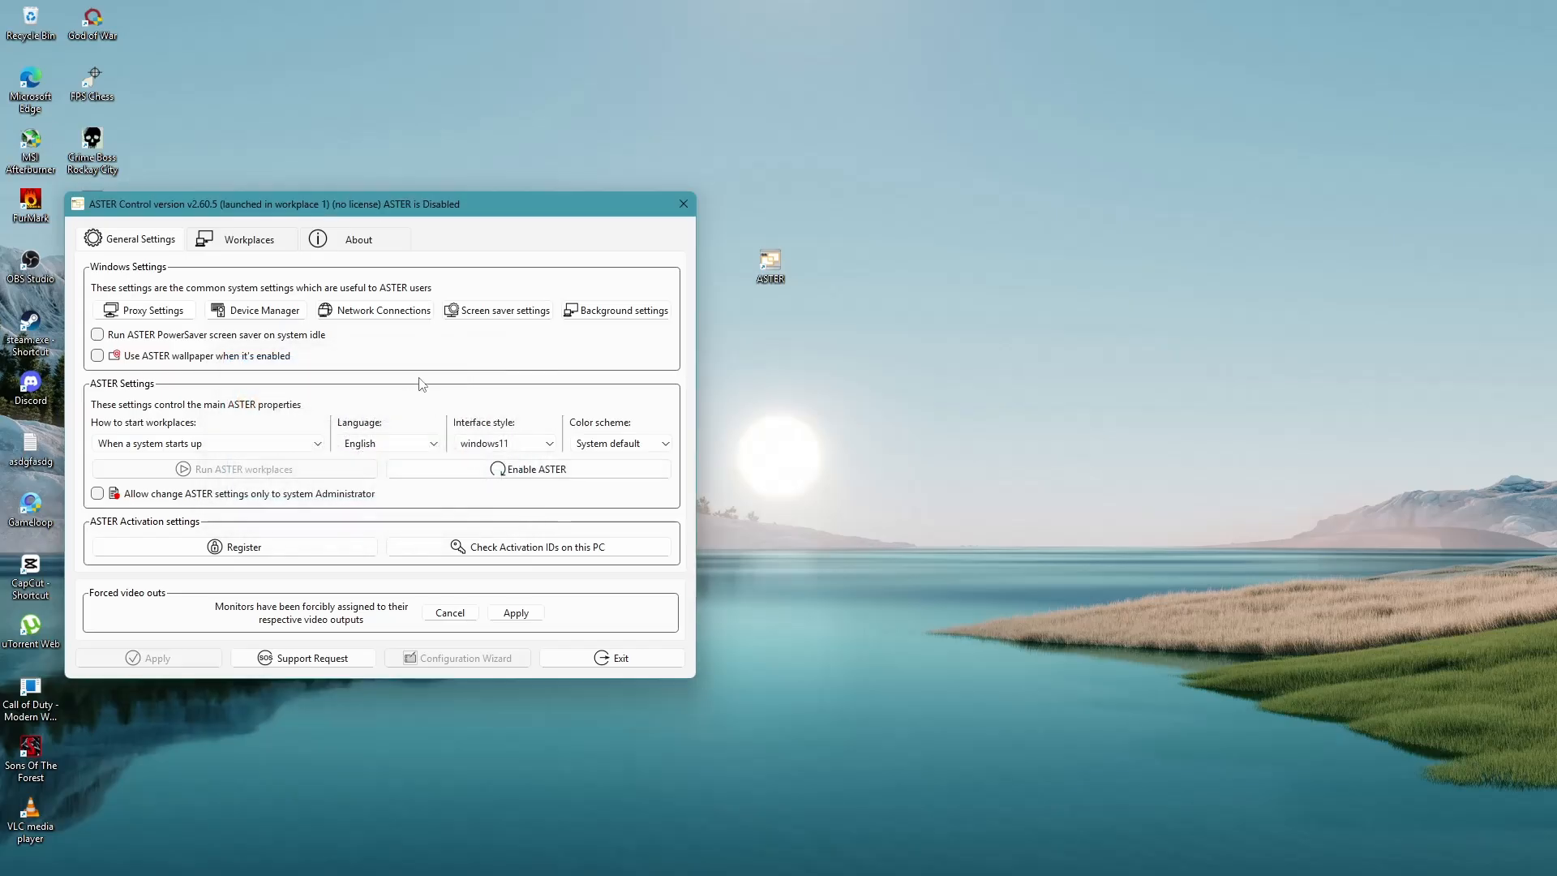
Step: Return to the workplaces overview and check the operational requirements of workplace 2
click(243, 241)
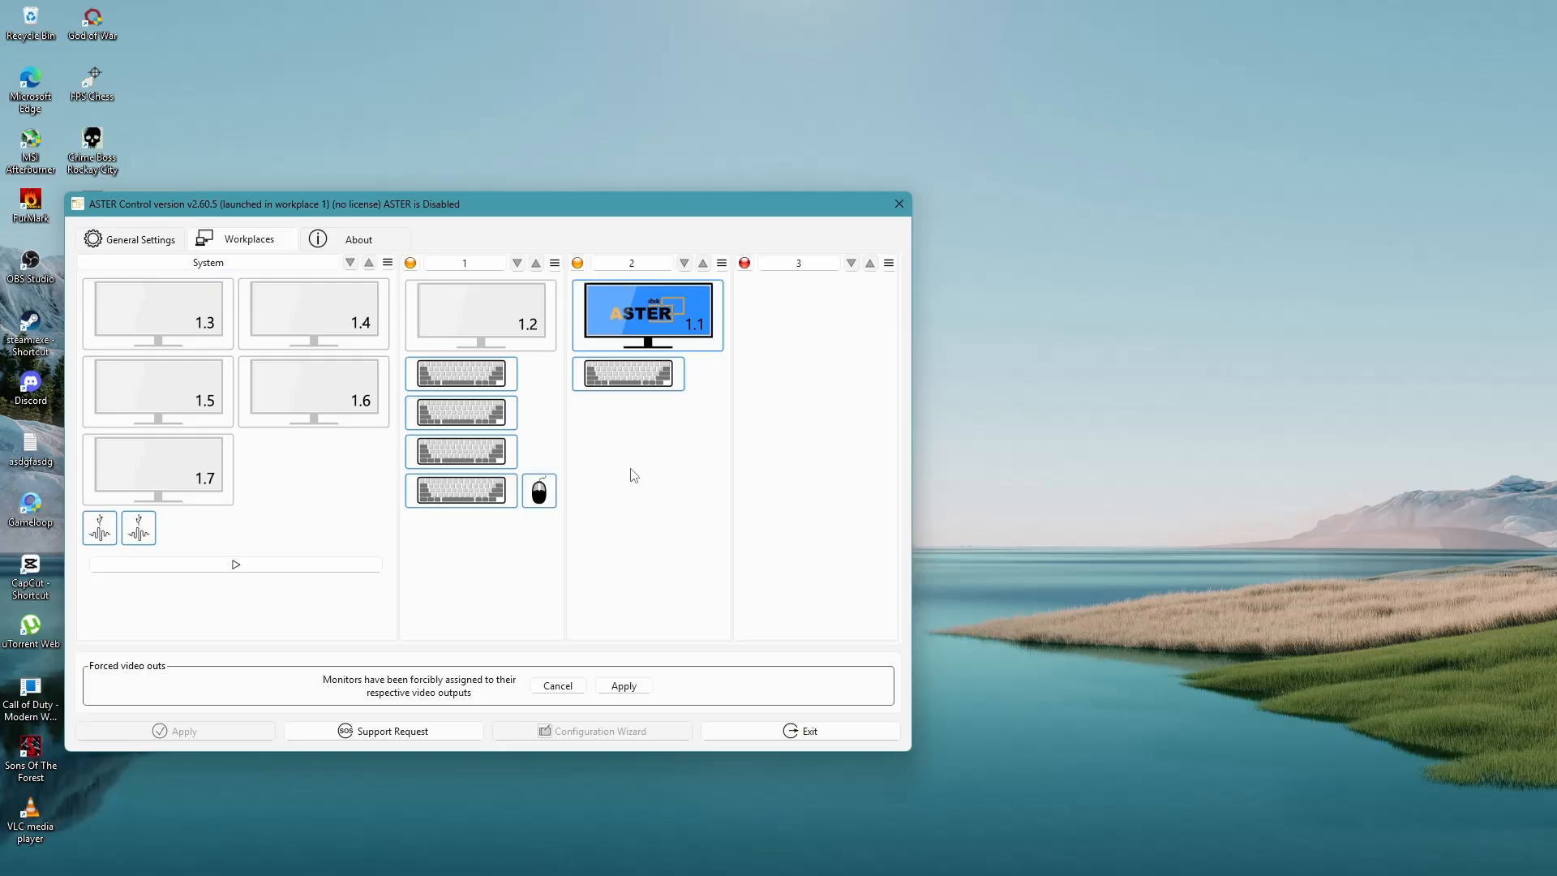
mouse_move(634, 475)
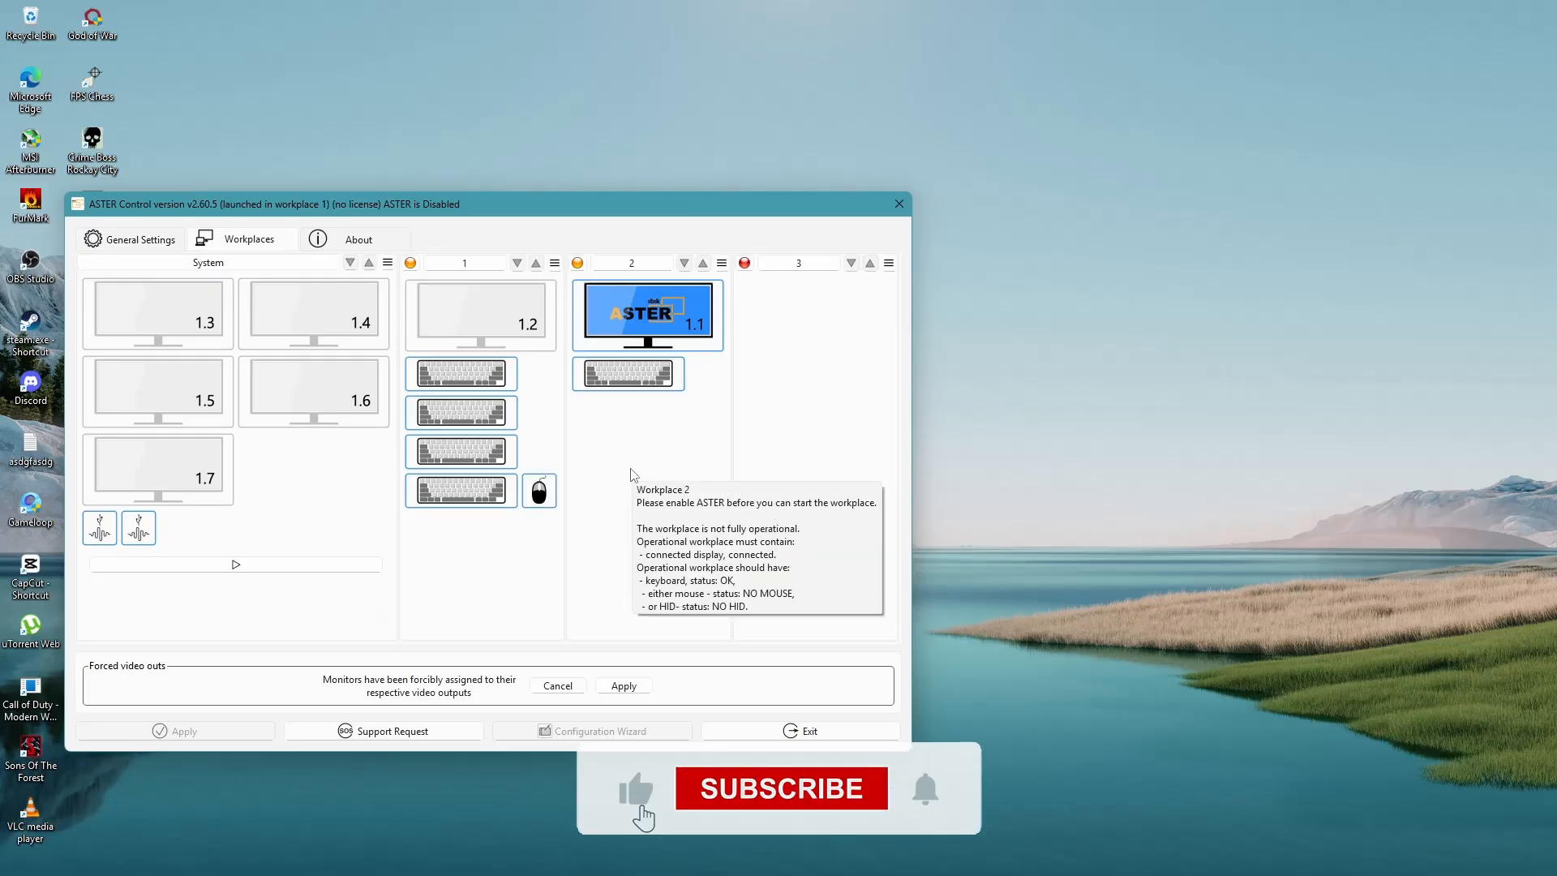